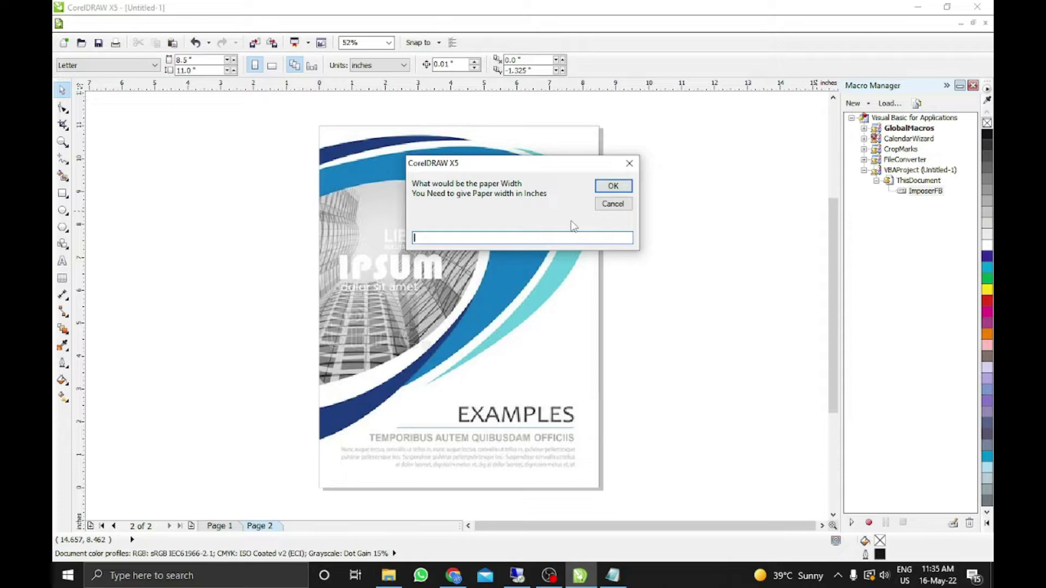
Run the imposer with an 18 × 23 inch sheet and 4 objects per set
type("18")
key("Return")
type("23")
key("Return")
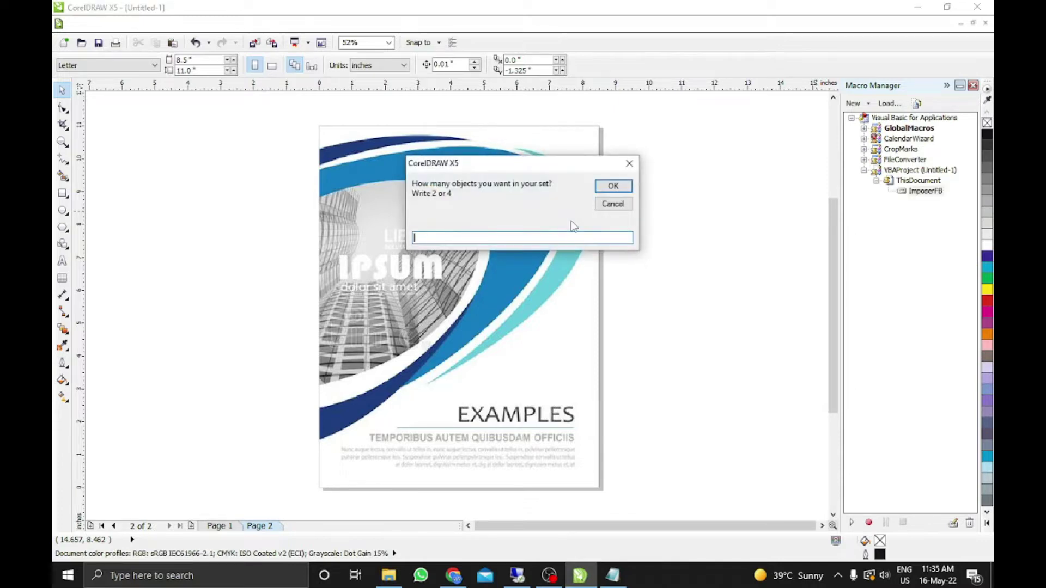
type("4")
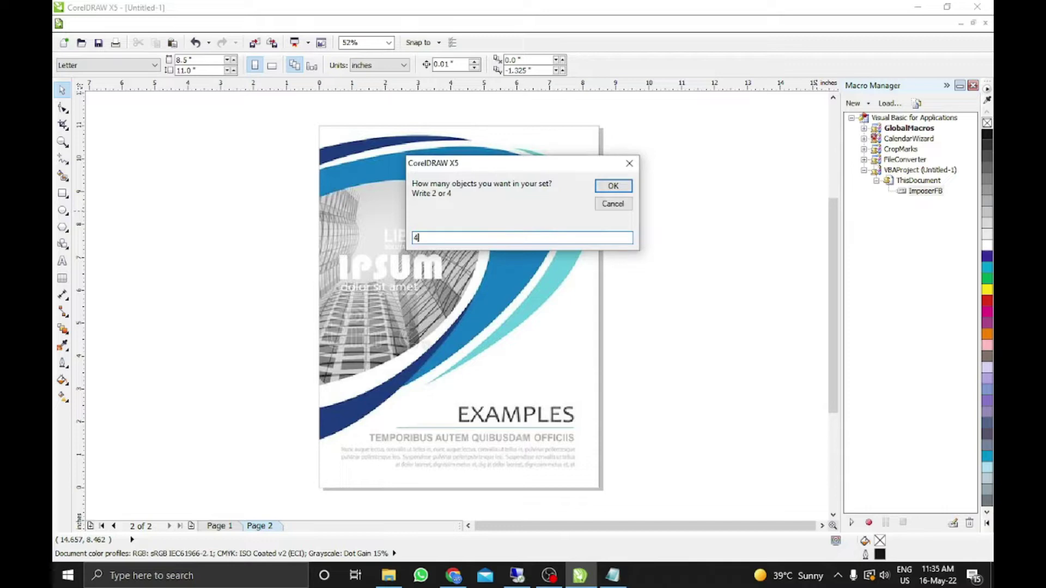
left_click(618, 189)
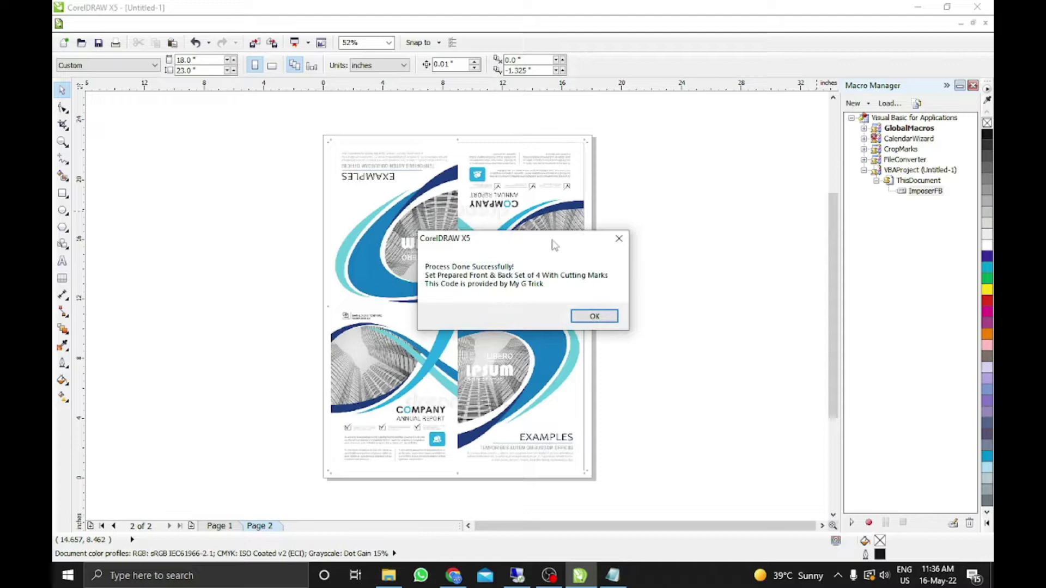
Move the imposition success message aside to view the sheet
left_click_drag(551, 243, 741, 120)
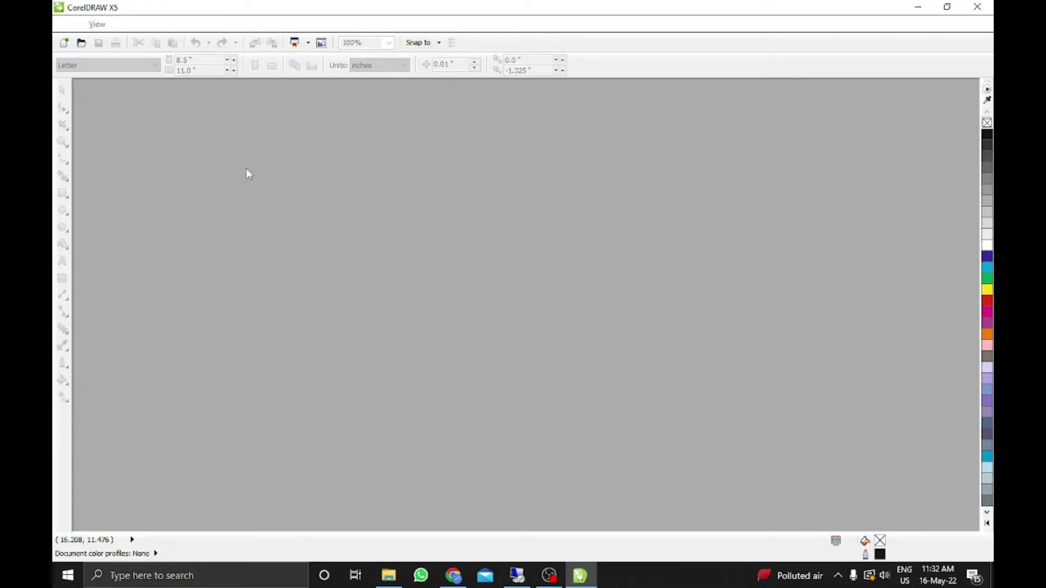
Start a new document and import Sample.cdr into it from the folder
left_click(63, 42)
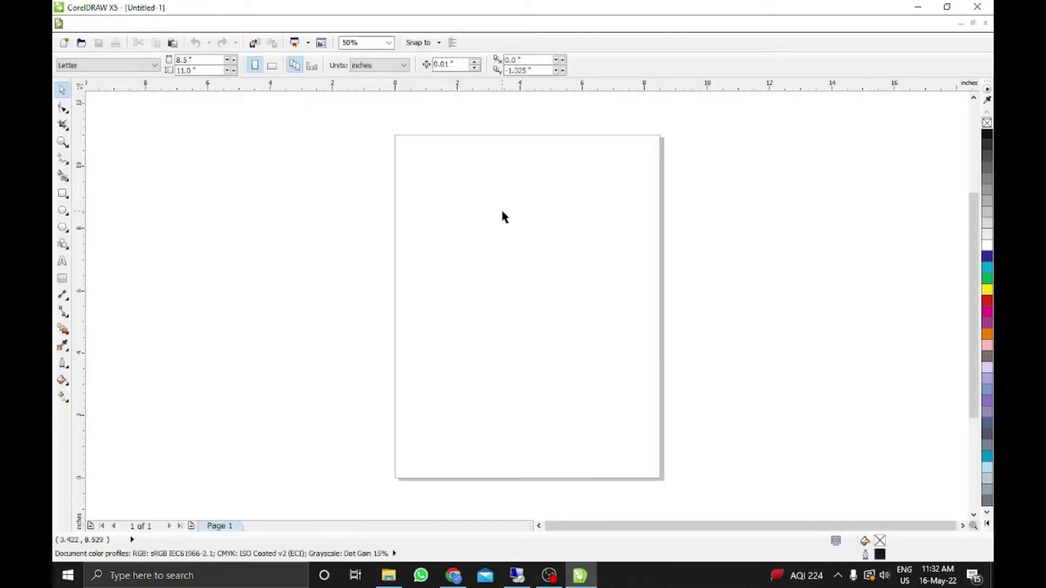
left_click(388, 576)
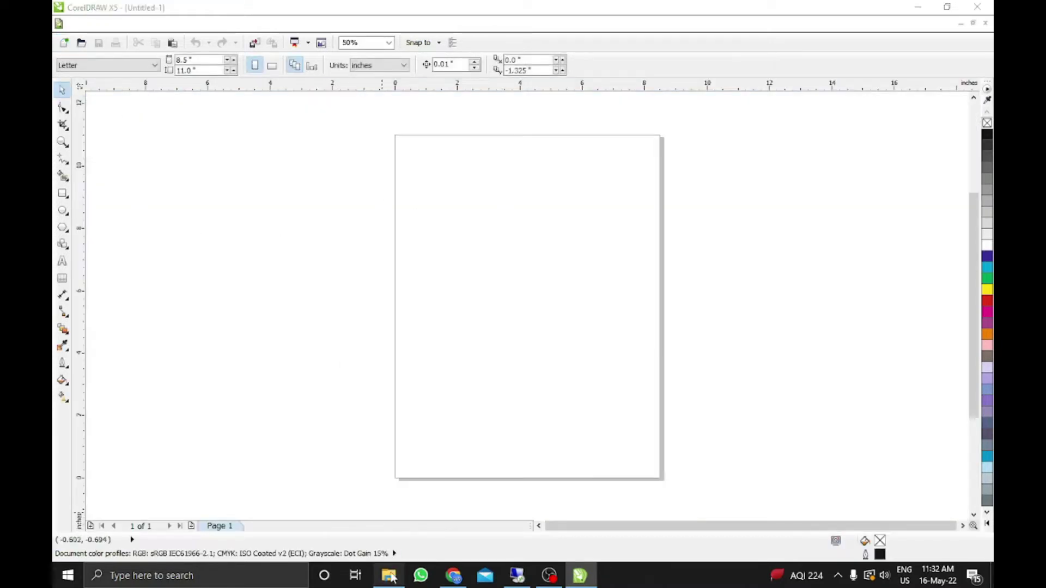
left_click(254, 120)
right_click(254, 120)
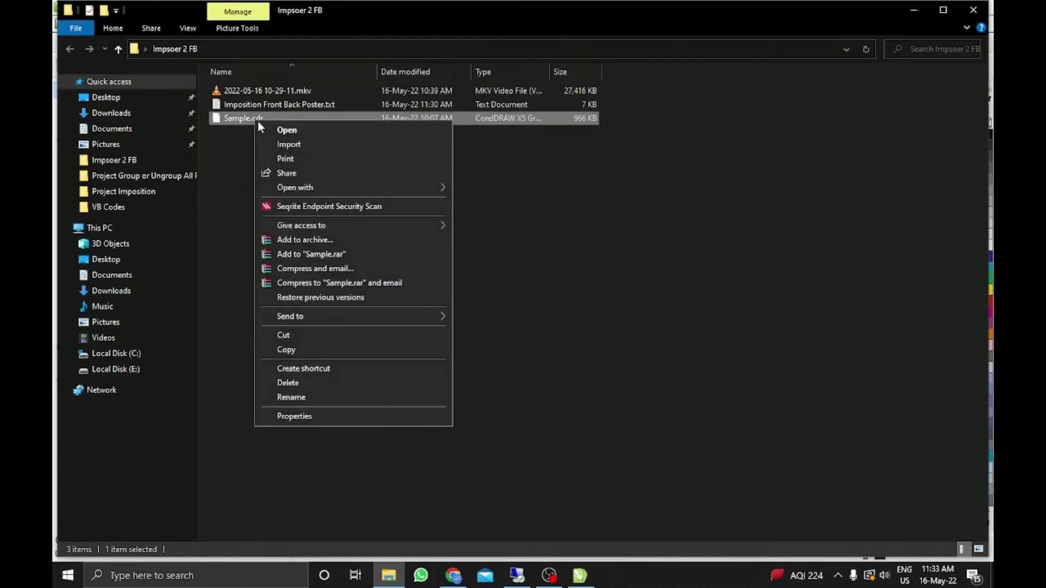
left_click(285, 145)
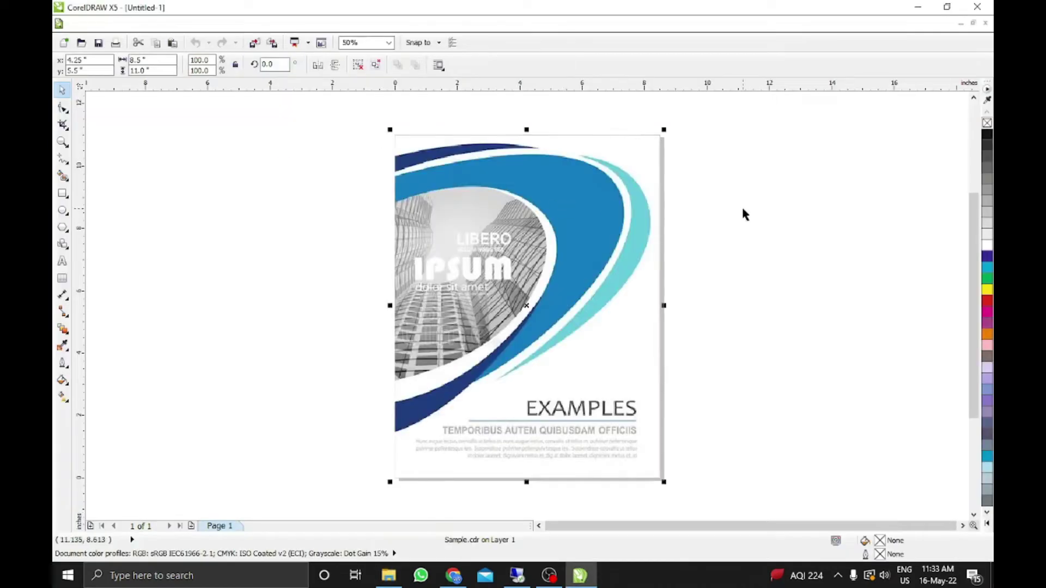
Move the EXAMPLES design off page 1, add page 2 and centre EXAMPLES on it
left_click(343, 115)
left_click_drag(458, 218, 276, 233)
left_click(525, 248)
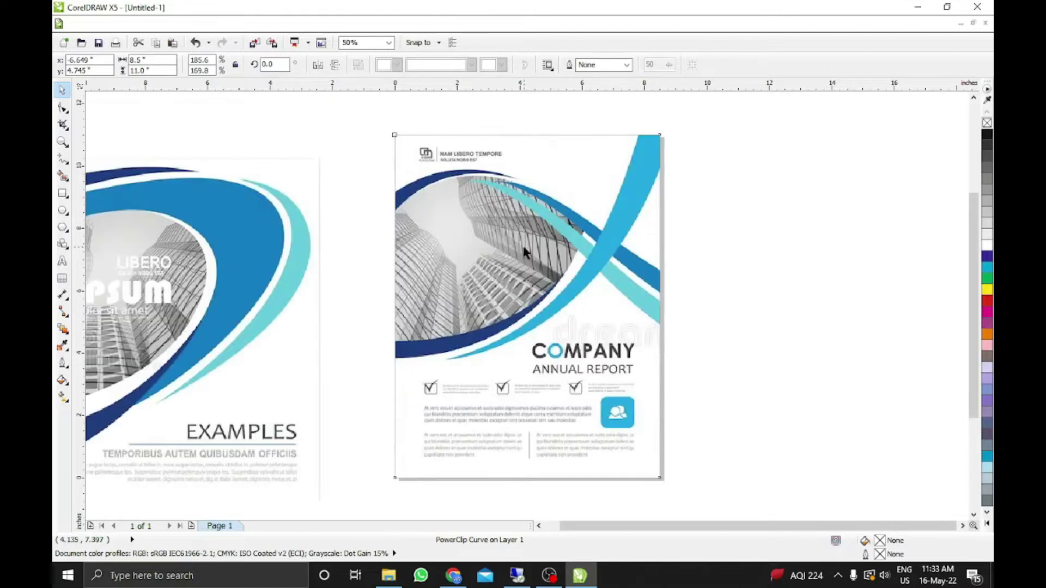
key("Page_Down")
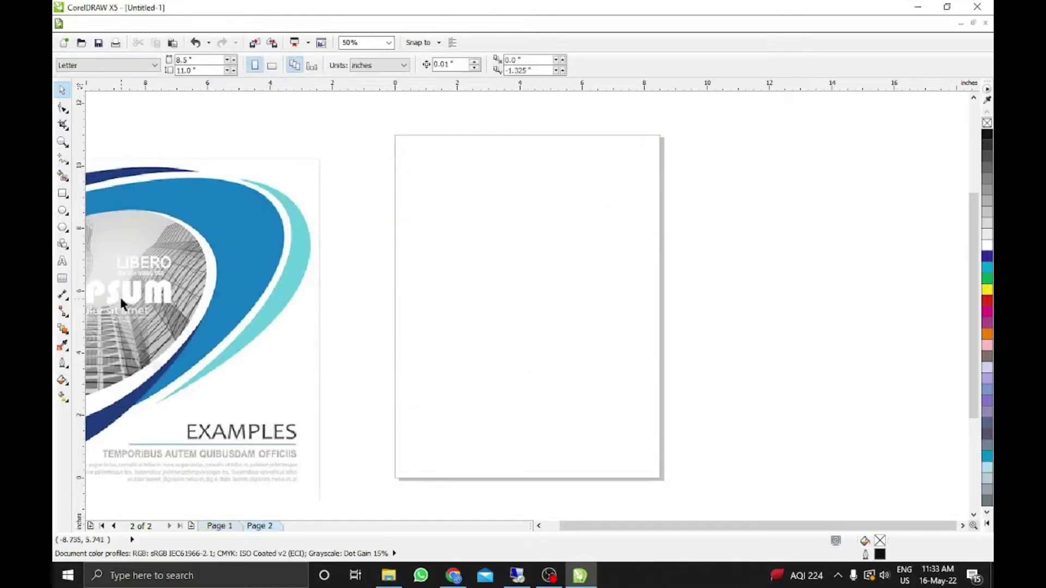
left_click(194, 297)
key("p")
left_click(746, 241)
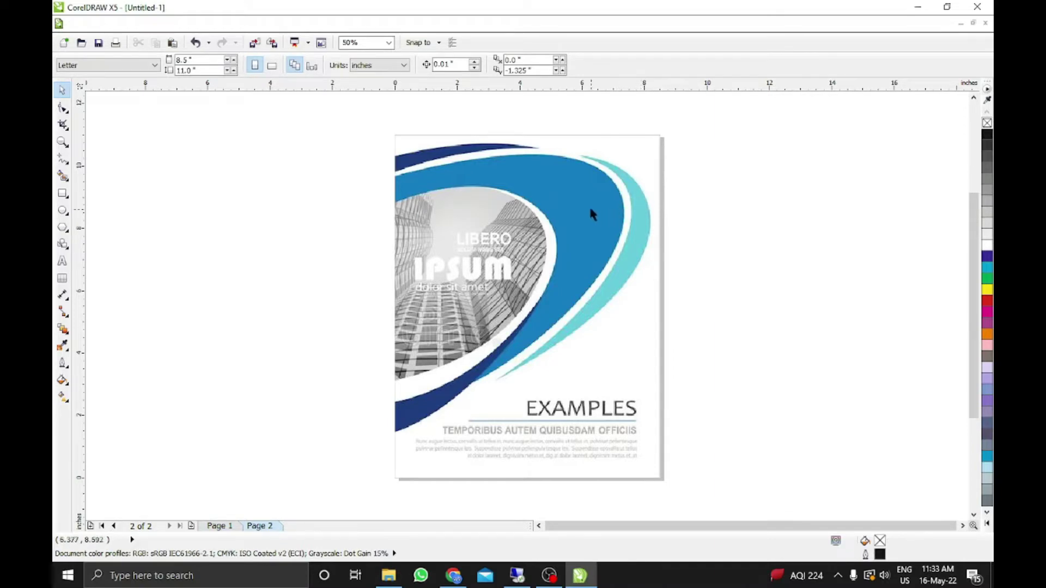
Inspect the EXAMPLES design on page 2, zooming in and fitting the page to view
left_click(556, 196)
scroll(727, 196, "right", 3)
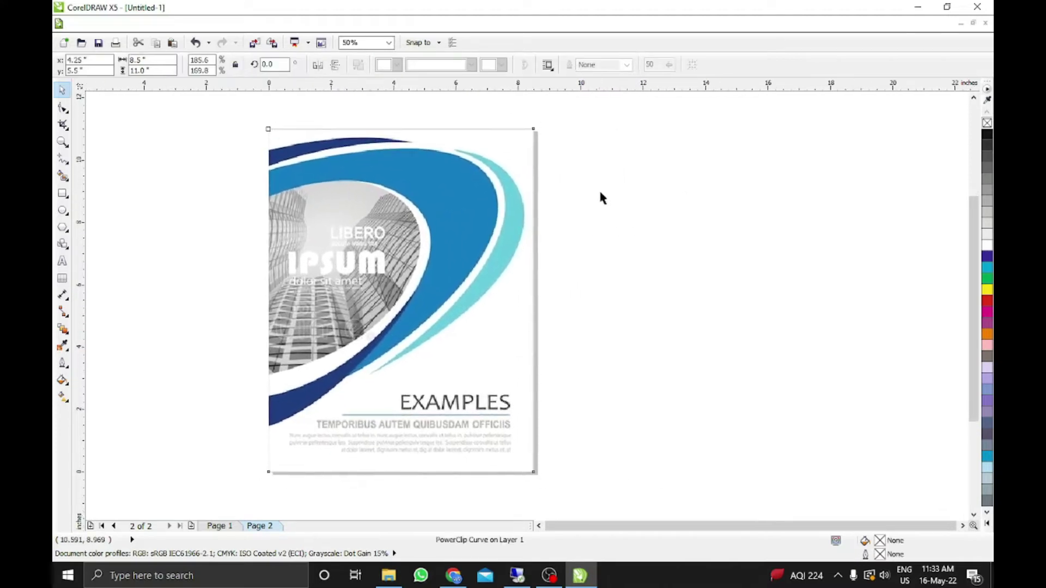
left_click(601, 193)
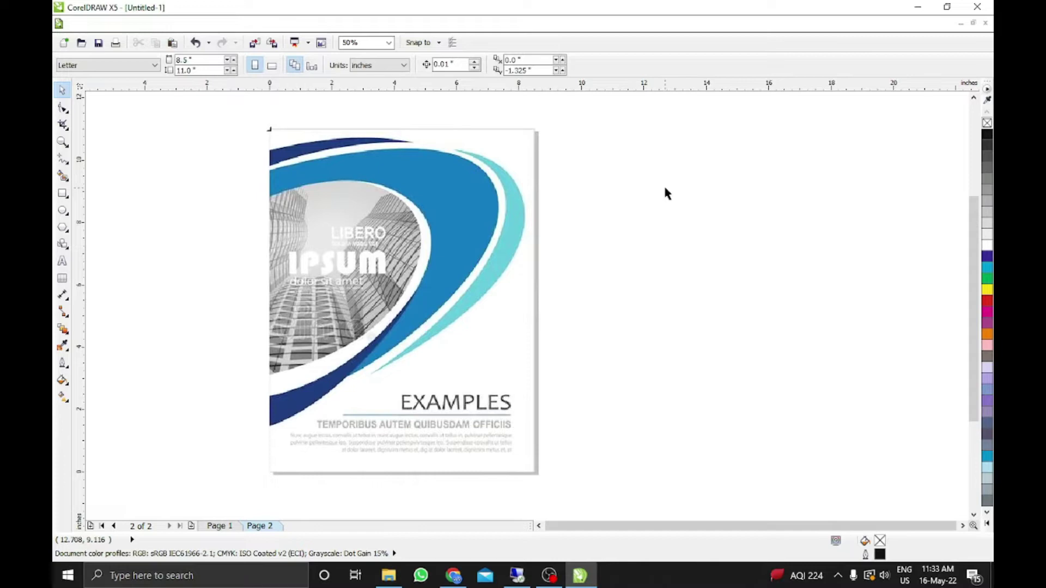
scroll(249, 145, "left", 3)
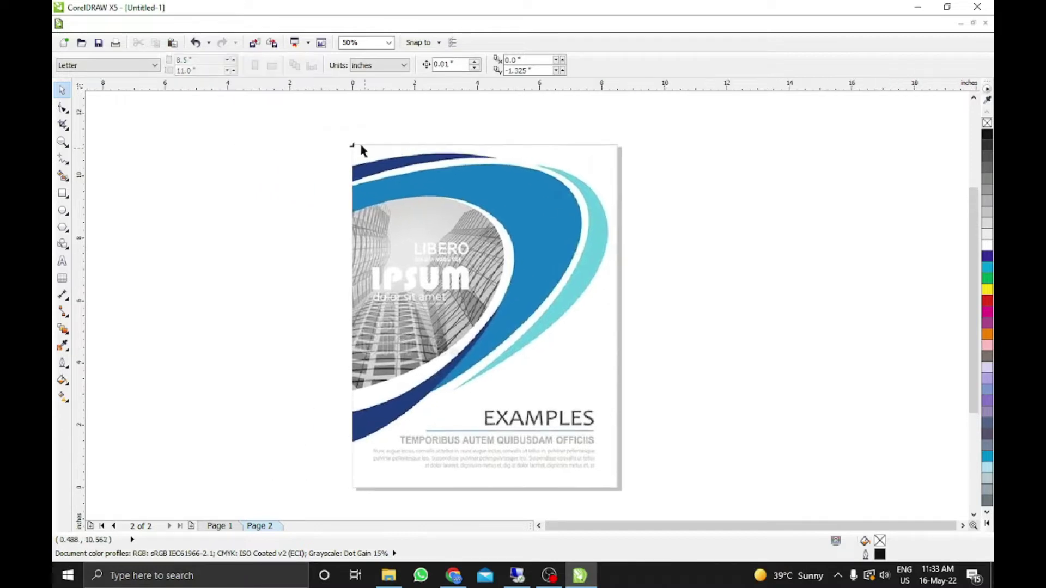
left_click_drag(318, 120, 427, 191)
key("shift+F4")
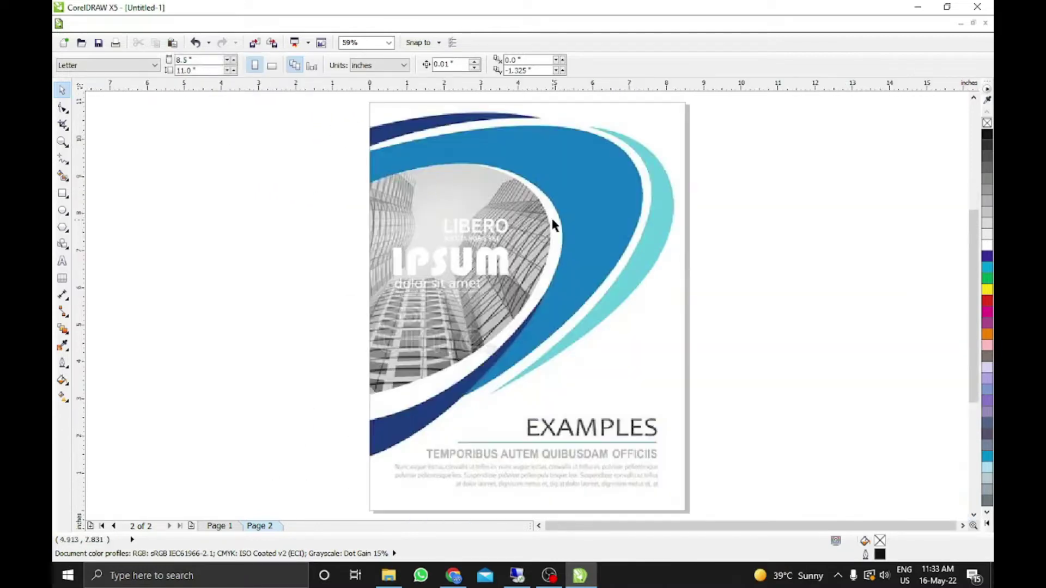
scroll(686, 185, "right", 2)
scroll(670, 182, "right", 3)
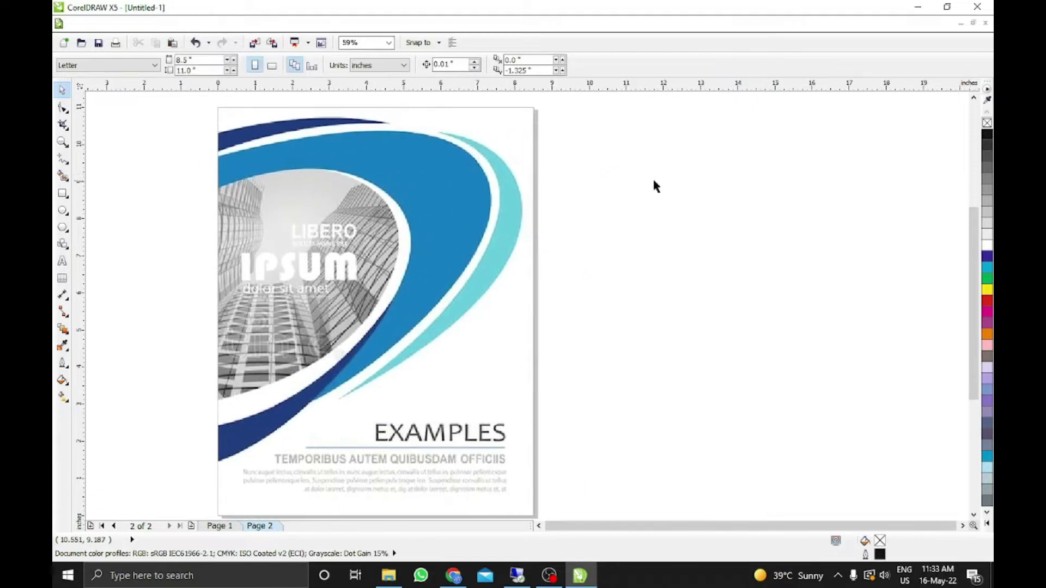
scroll(509, 186, "down", 2)
left_click(518, 167)
scroll(512, 167, "left", 2)
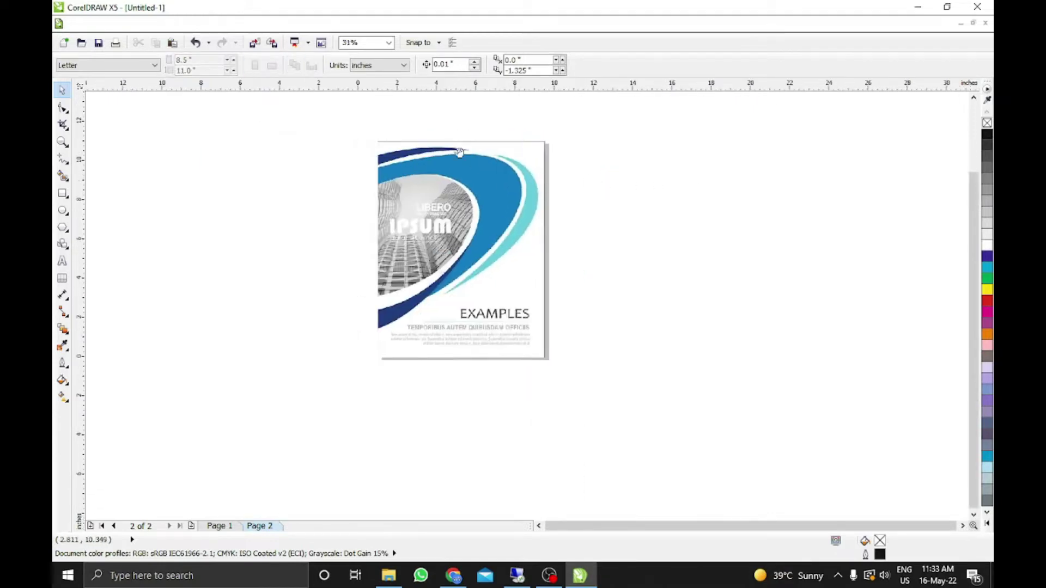
left_click(574, 243)
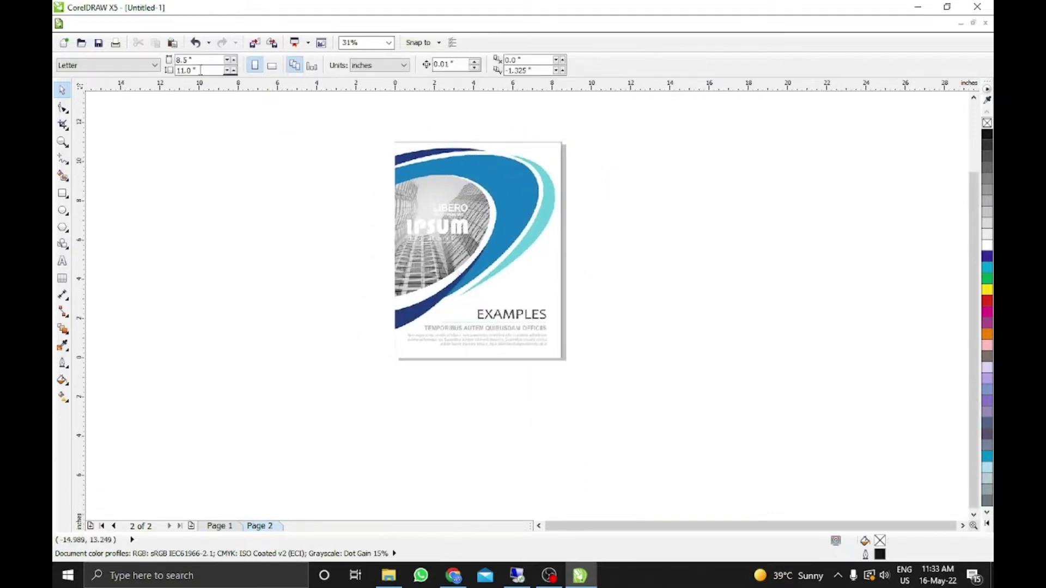
Make a mirrored copy of the EXAMPLES artwork to the left of the design
left_click(190, 60)
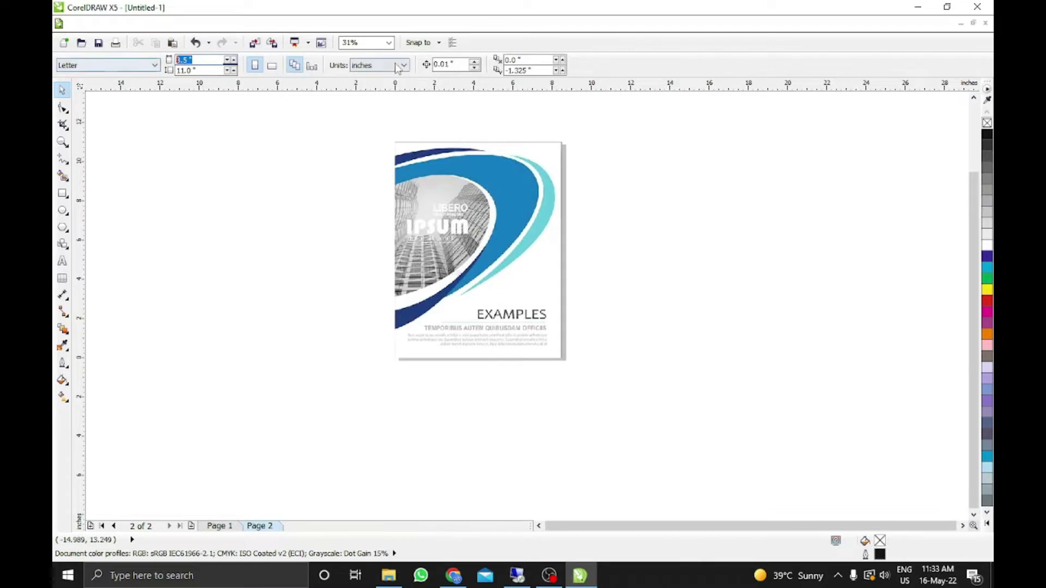
left_click(359, 148)
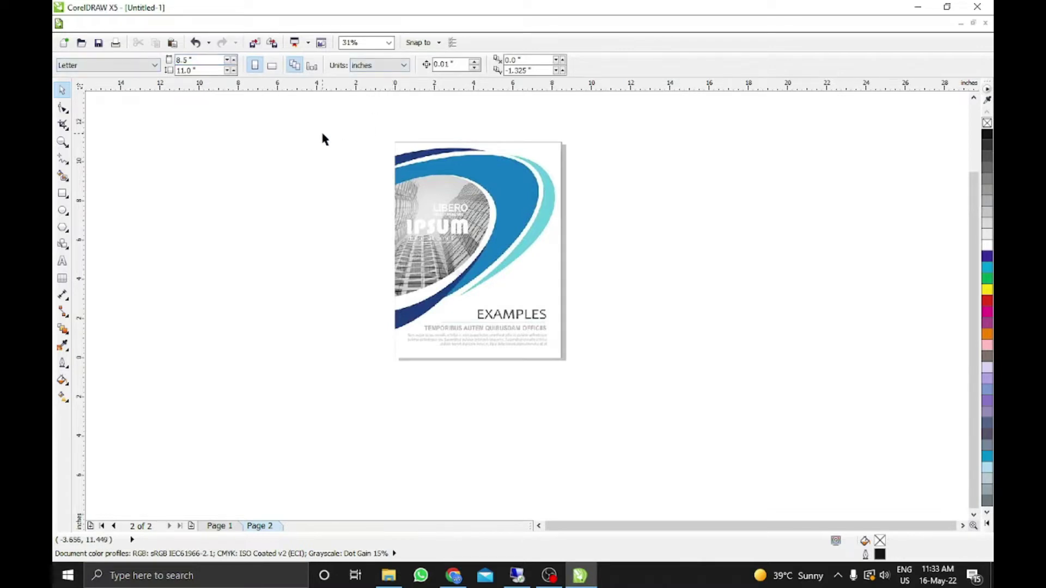
left_click(517, 170)
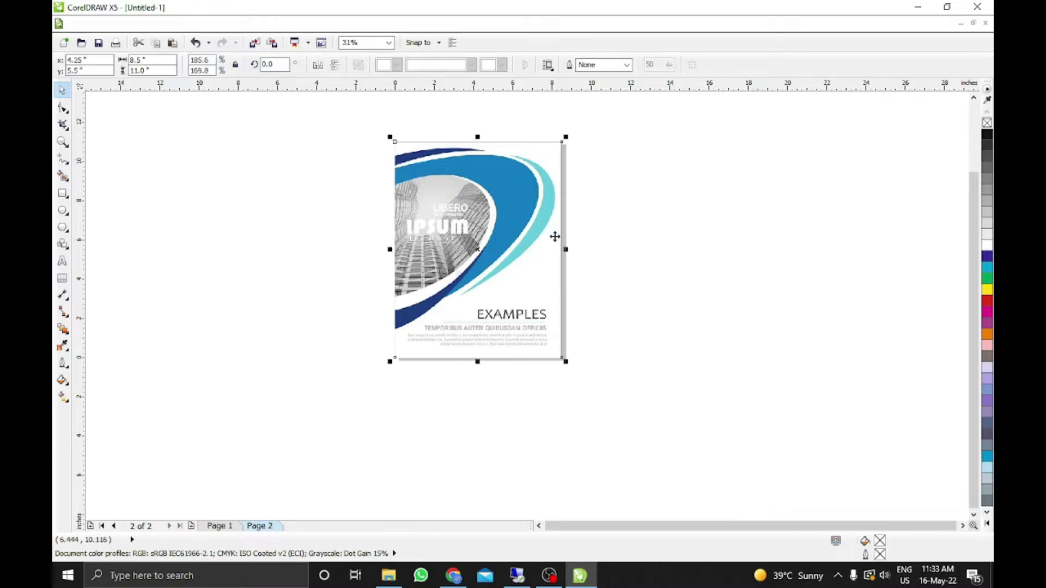
left_click_drag(565, 249, 227, 249)
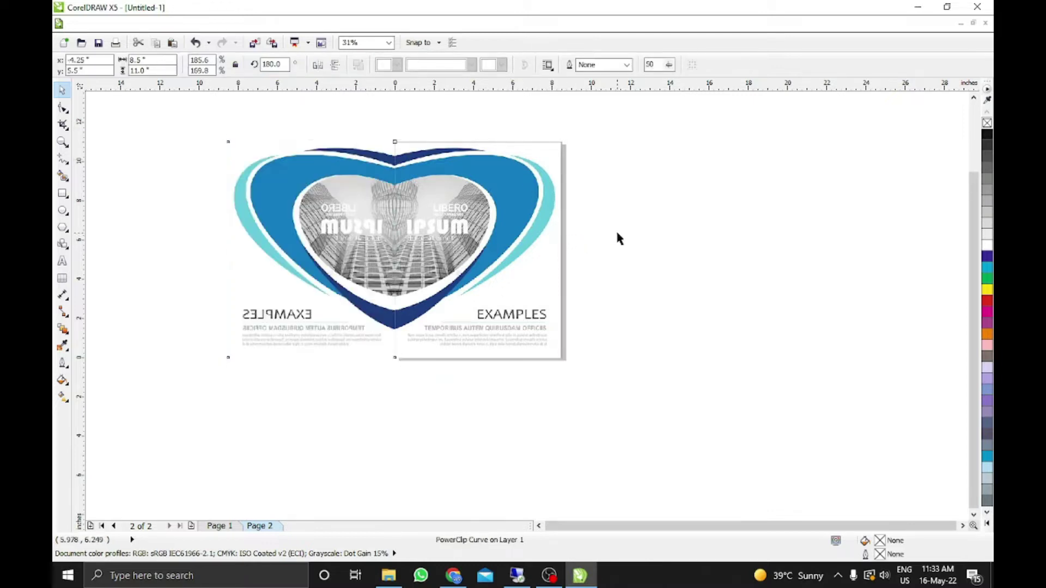
left_click(617, 233)
Set page 2 to a custom 18 × 12 inch size
left_click(185, 60)
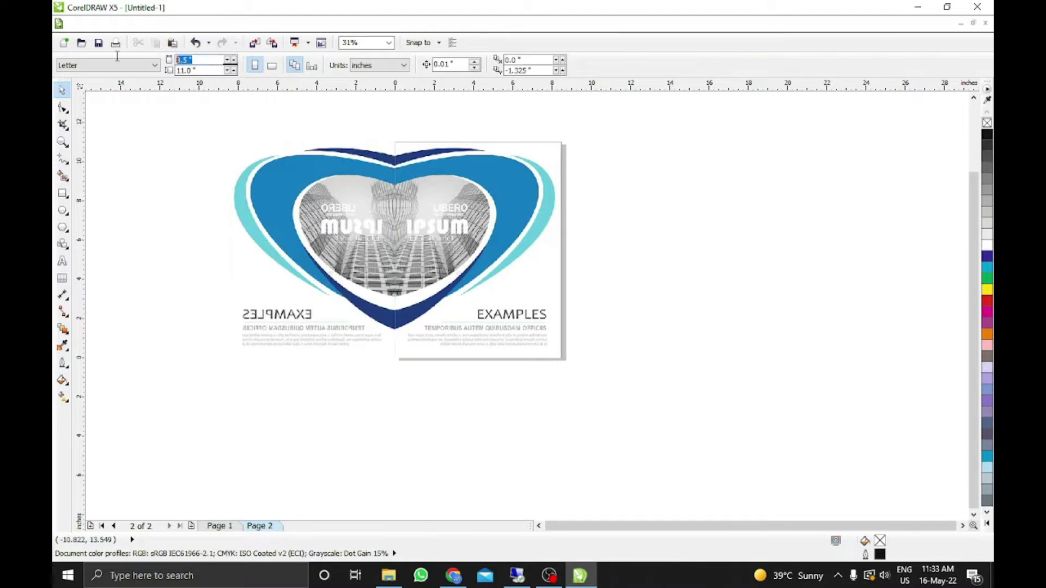
type("18")
key("Tab")
type("1")
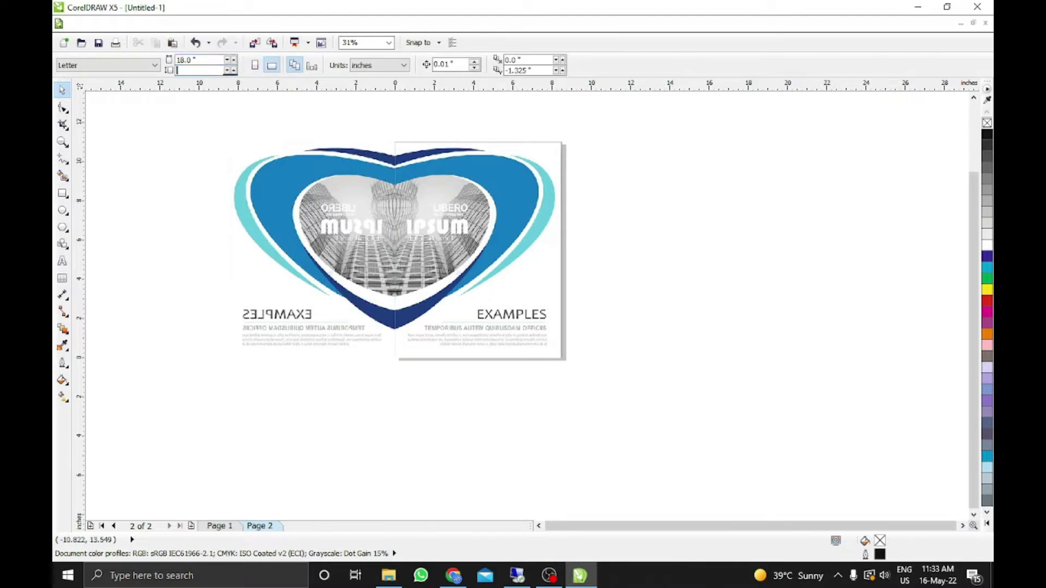
type("2")
key("Return")
Move the artwork onto the wider page, delete the mirrored copy and centre EXAMPLES
left_click_drag(135, 122, 591, 379)
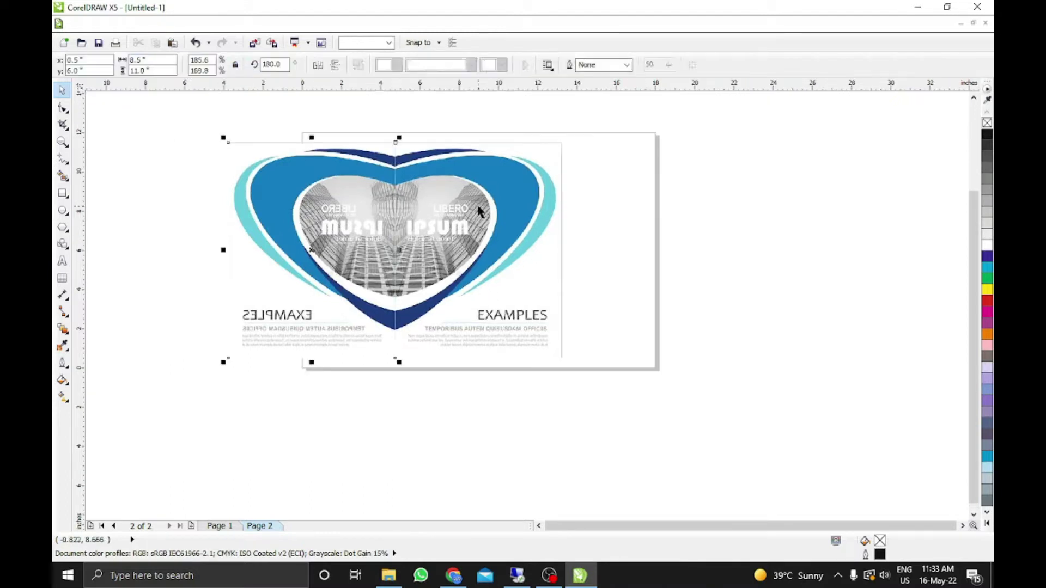
left_click_drag(403, 208, 499, 208)
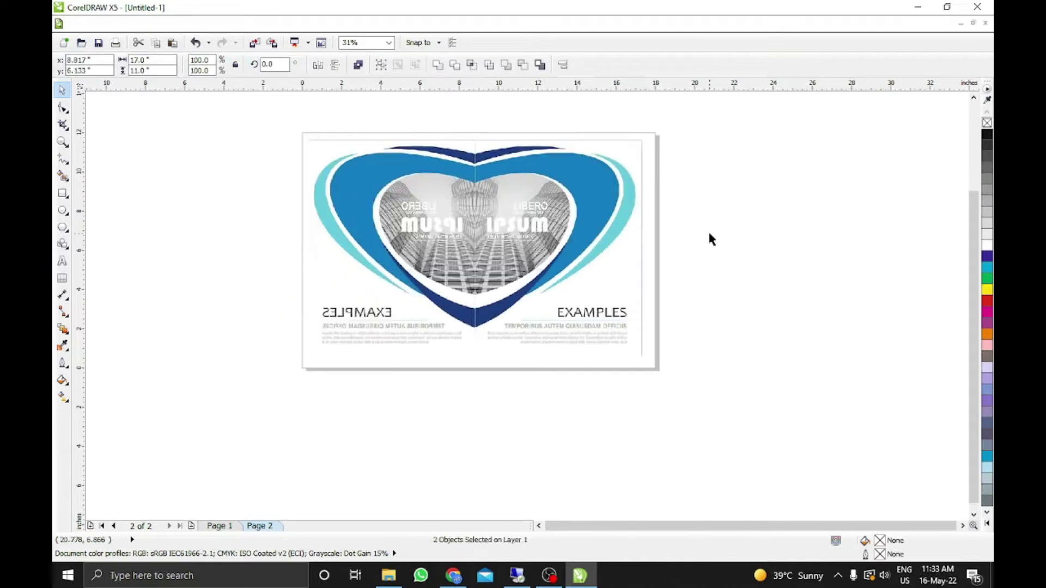
left_click(710, 238)
left_click(381, 206)
key("Delete")
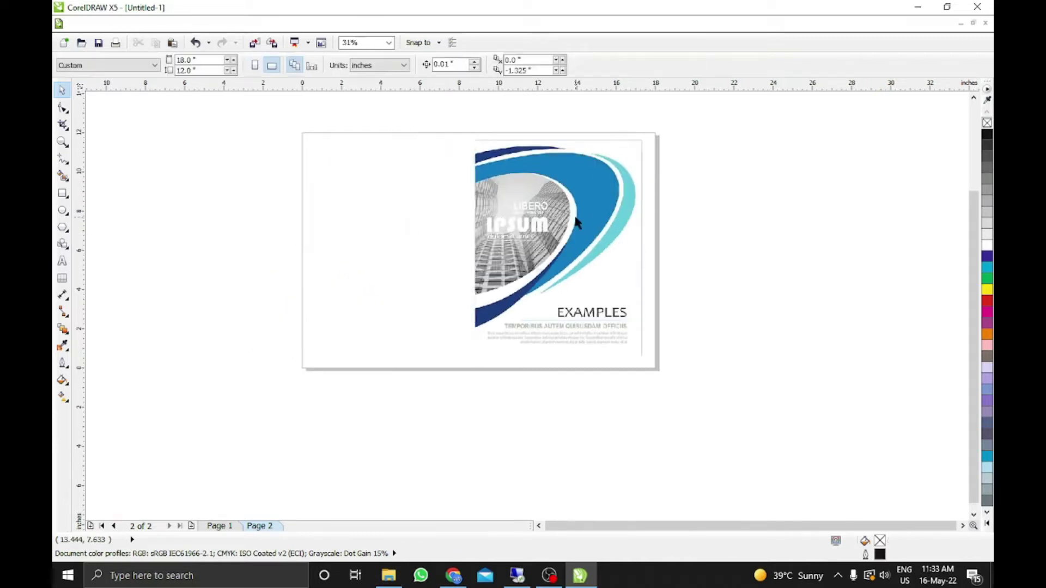
left_click(577, 224)
key("p")
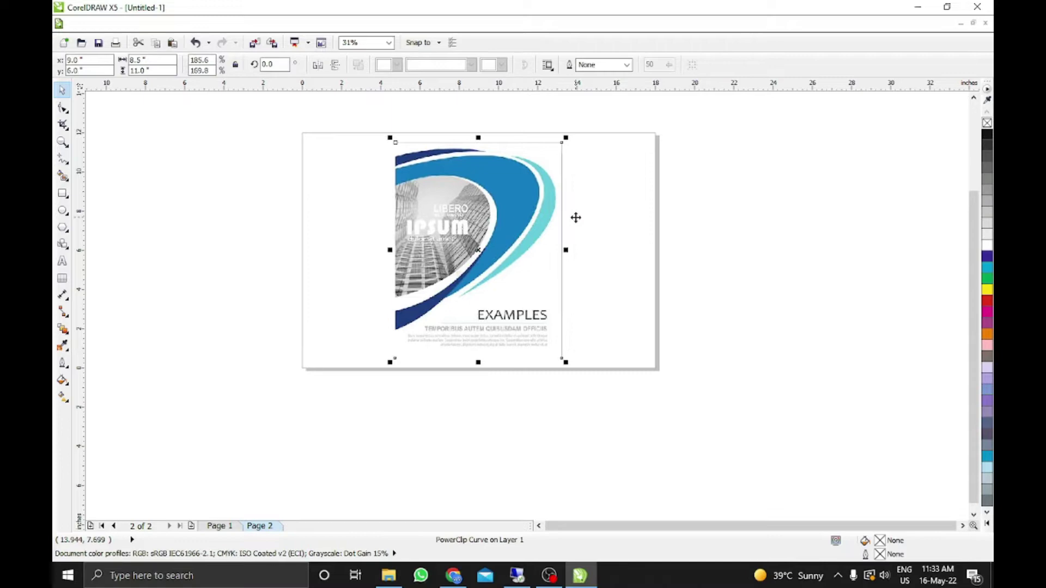
left_click(702, 201)
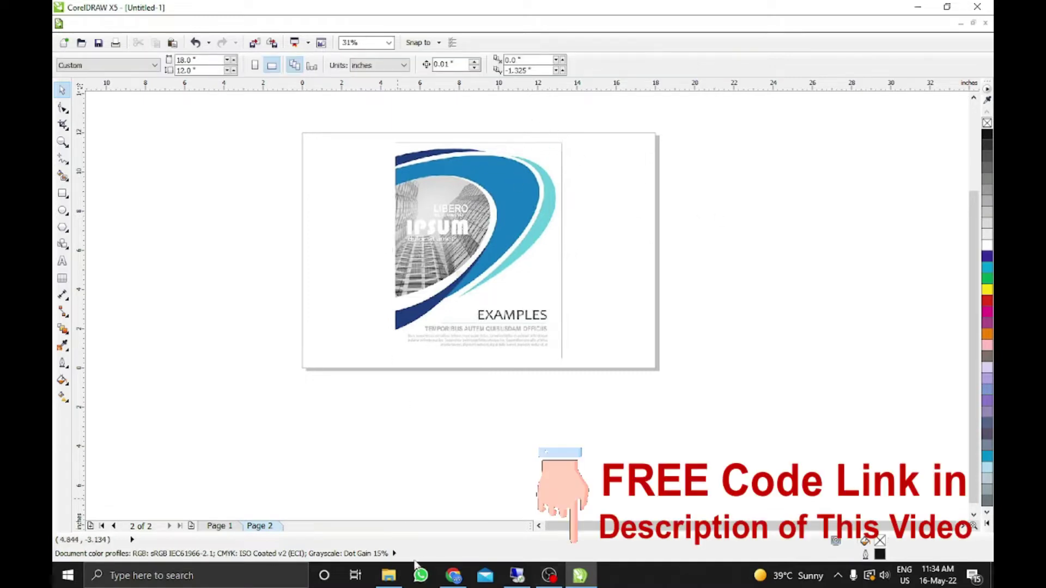
Open Imposition Front Back Poster.txt in Notepad and select all the macro code
left_click(388, 576)
double_click(249, 104)
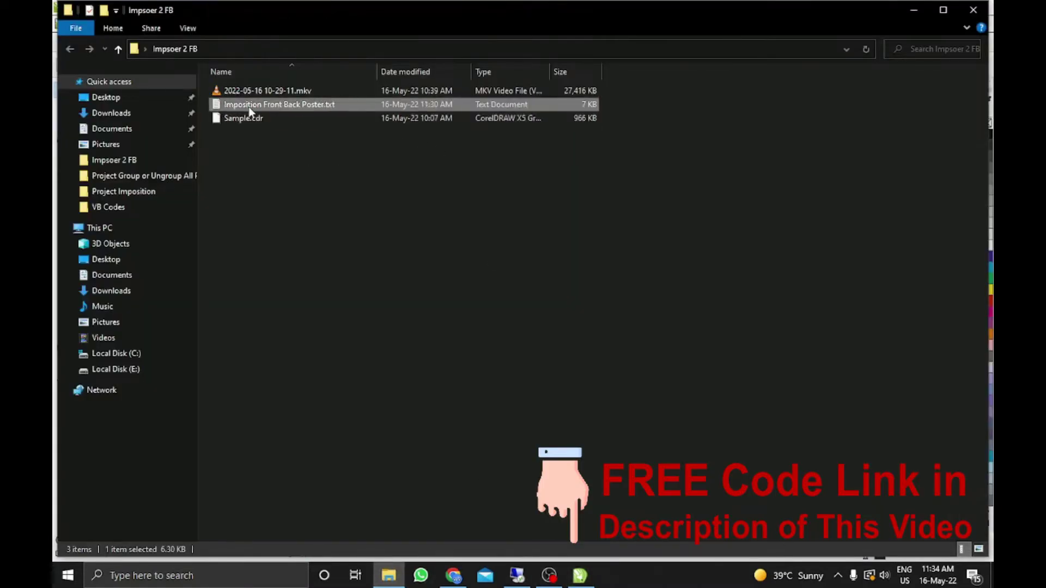
key("ctrl+a")
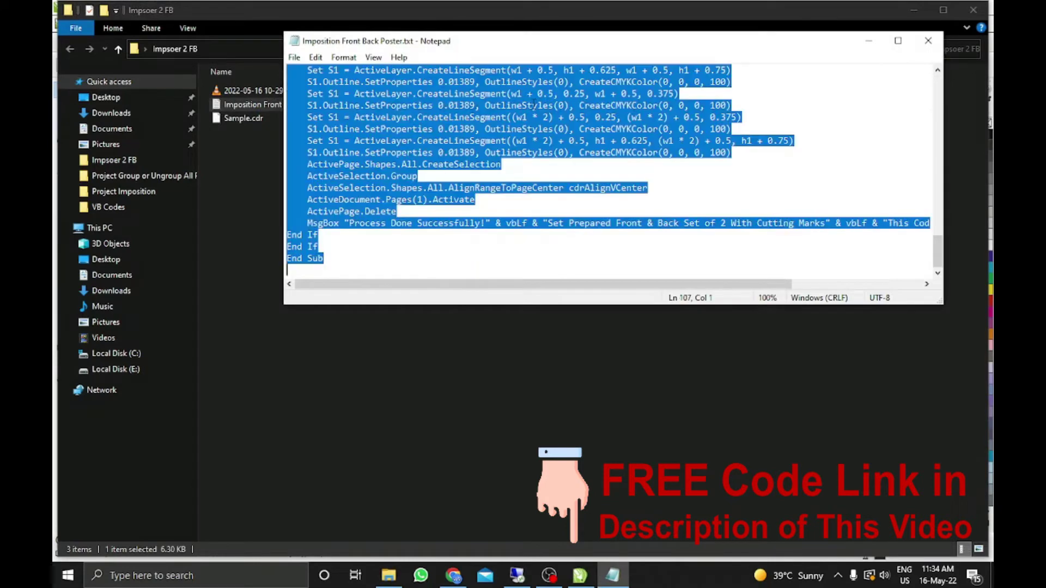
Minimize Notepad and the folder window, then bring up the Macro Manager
left_click(871, 44)
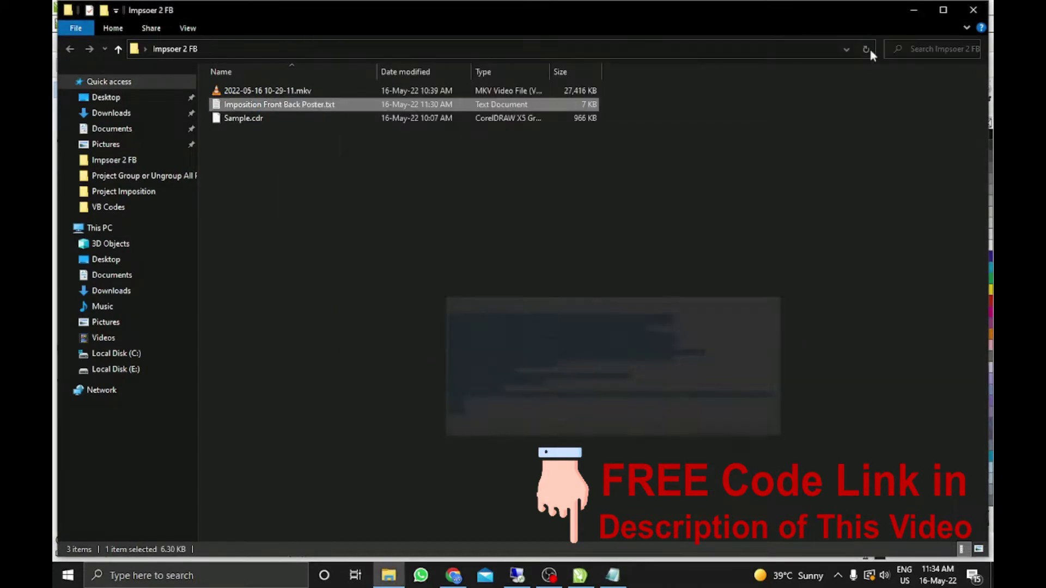
left_click(916, 10)
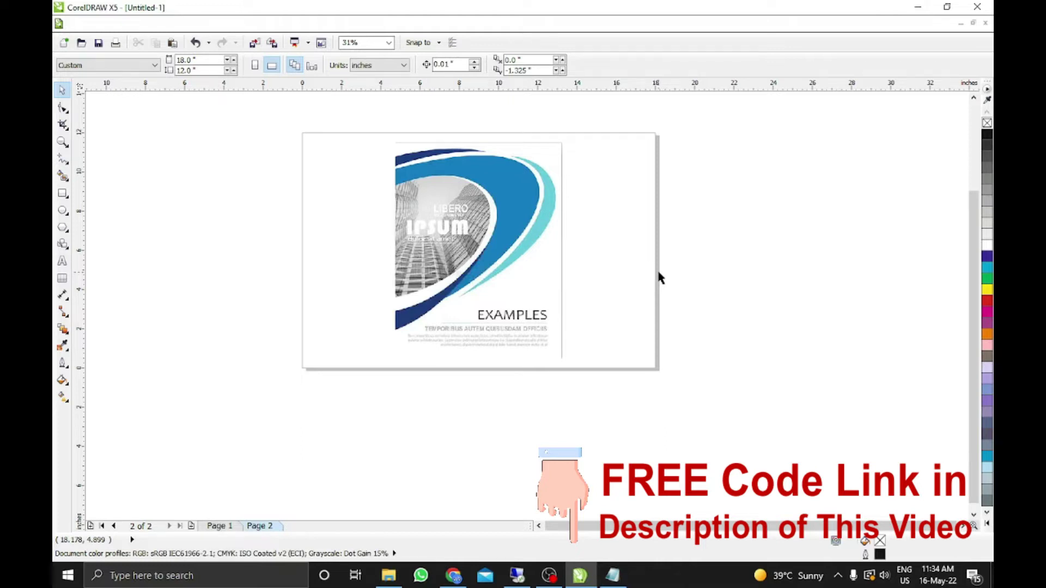
key("alt+shift+F11")
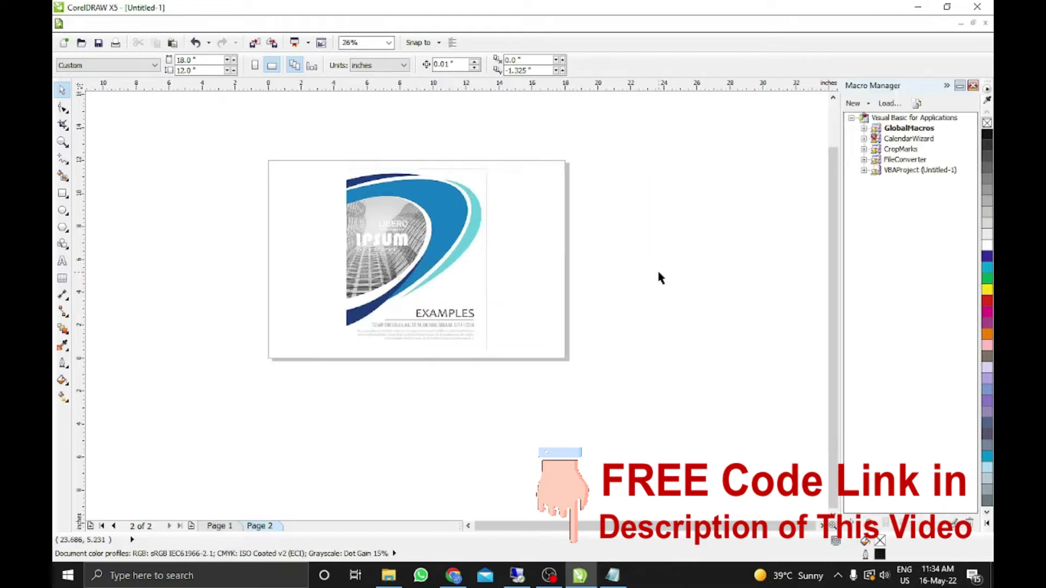
Paste the imposition code into ThisDocument of the Untitled-1 VBA project, revealing ImposerFB
double_click(920, 170)
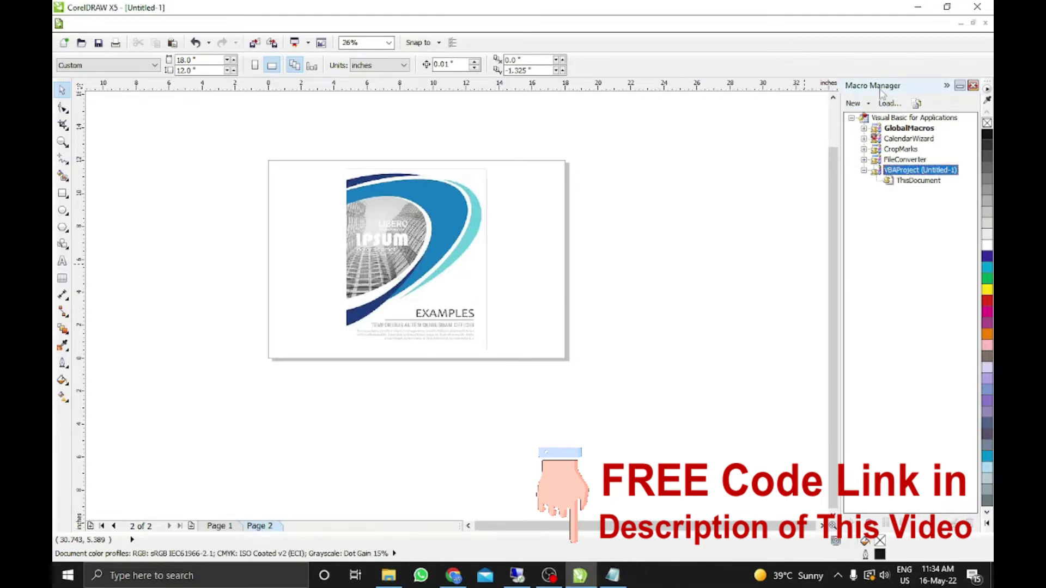
left_click(925, 182)
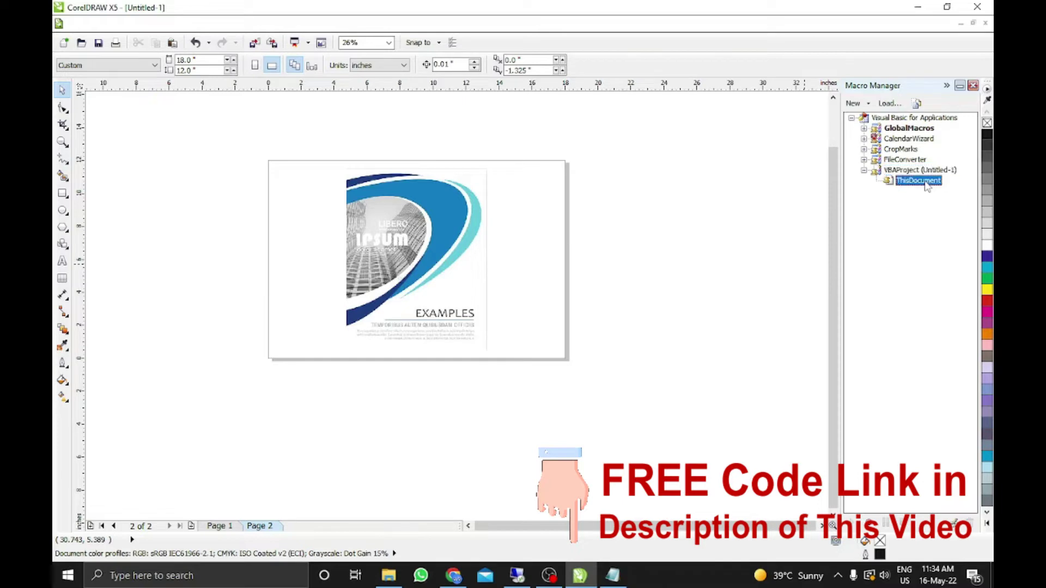
right_click(927, 185)
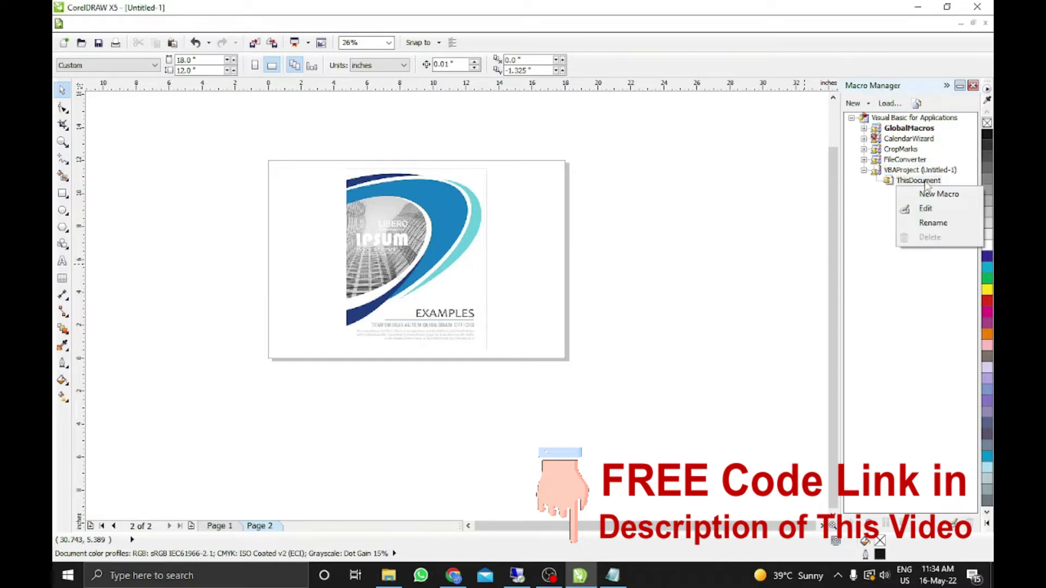
left_click(929, 208)
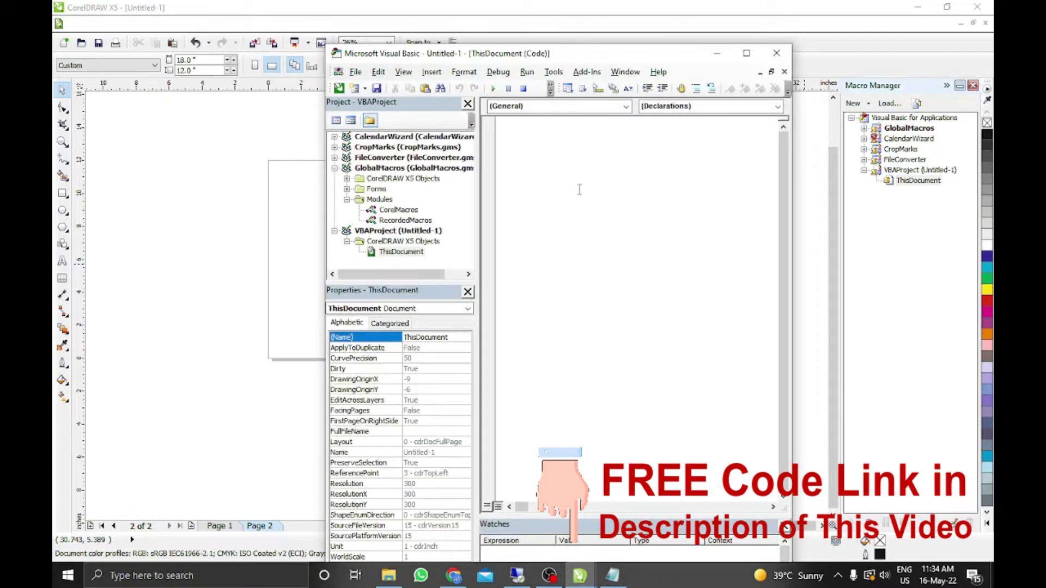
key("ctrl+v")
left_click(777, 54)
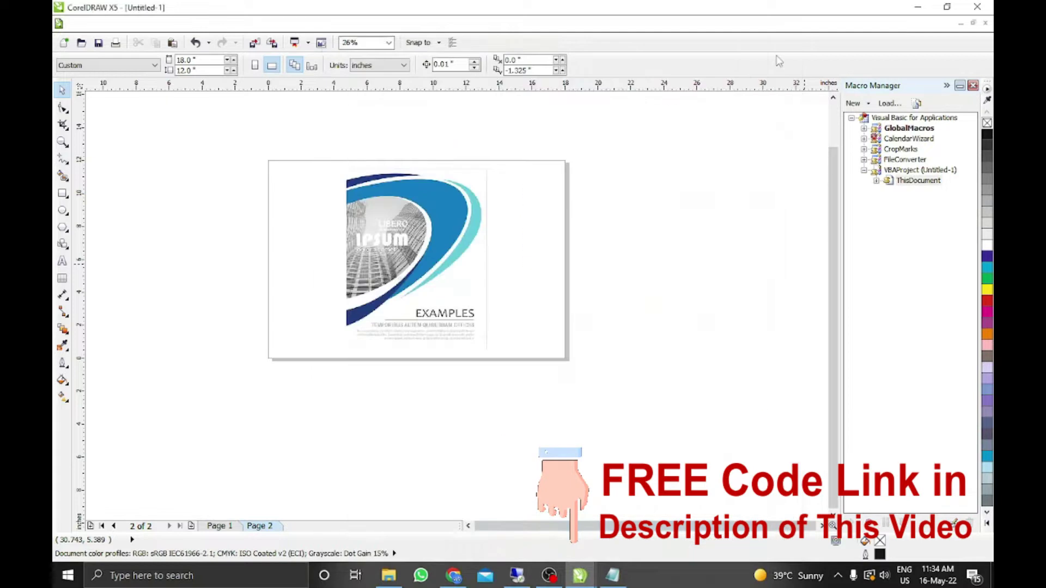
double_click(918, 180)
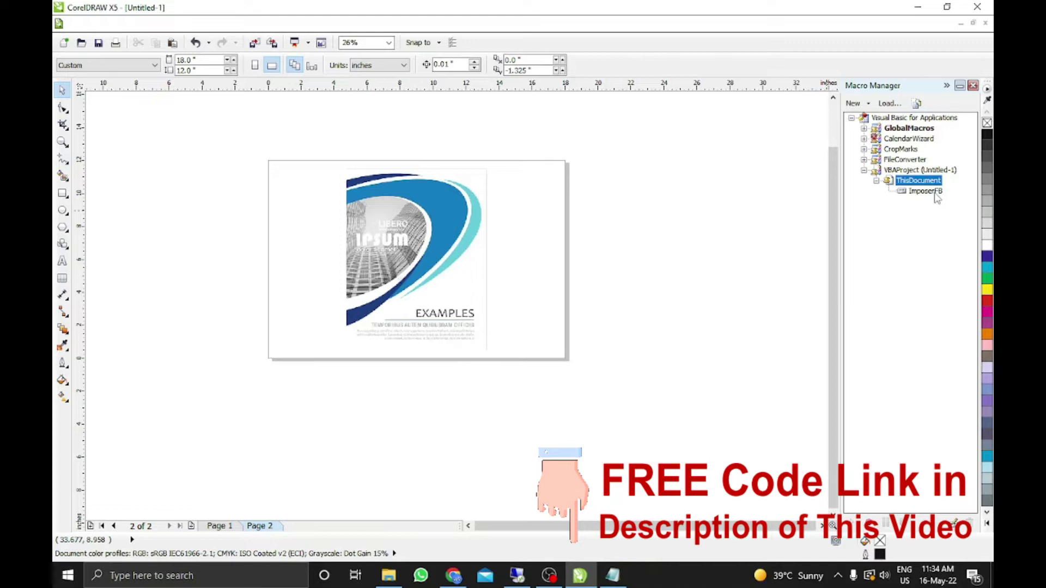
Run ImposerFB with an 18 × 12 inch sheet and a set of 2, then dismiss the completion message
double_click(935, 193)
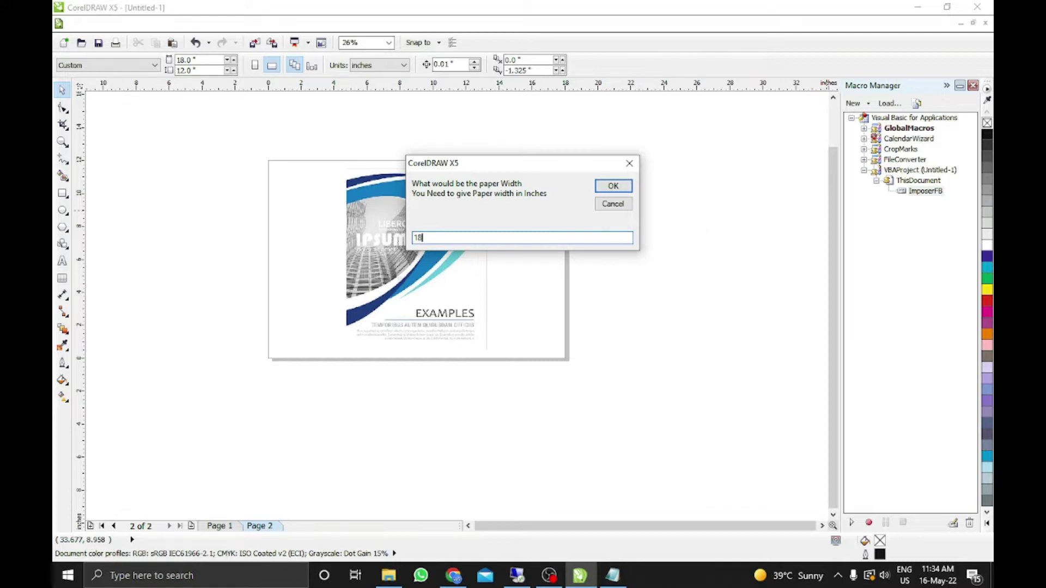
key("Return")
type("12")
key("Return")
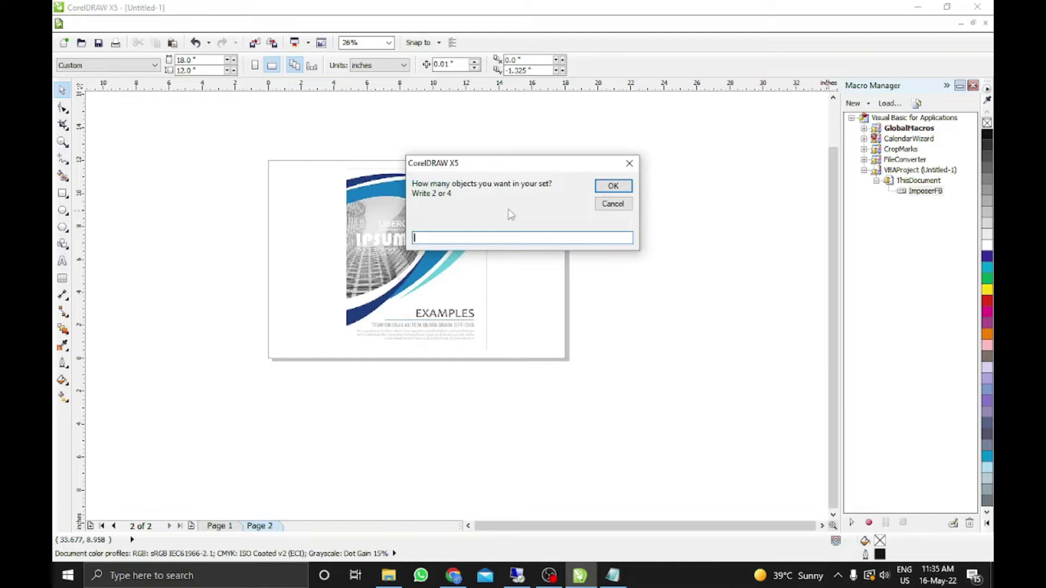
left_click(613, 187)
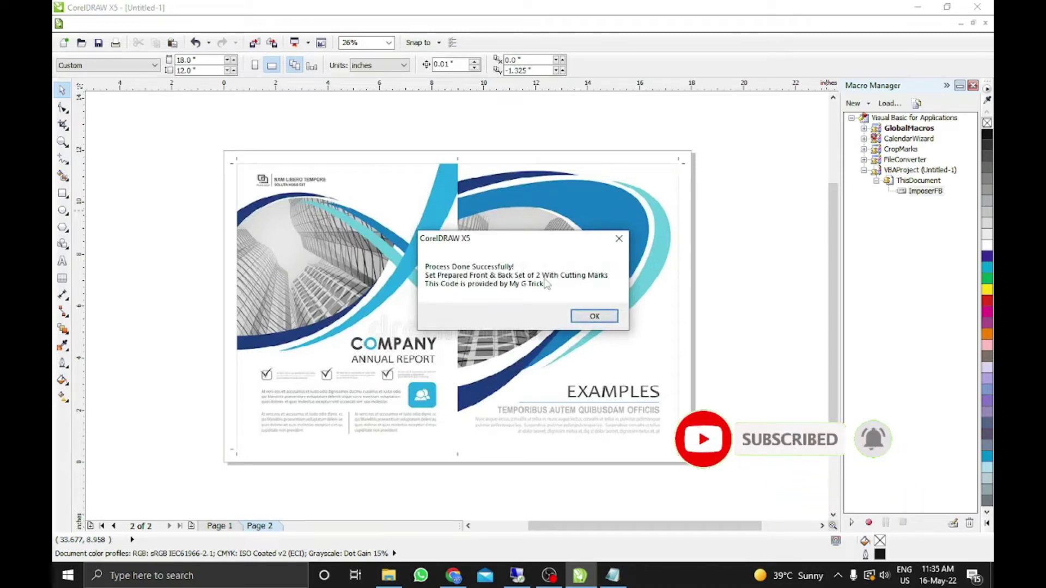
left_click(595, 316)
left_click(637, 256)
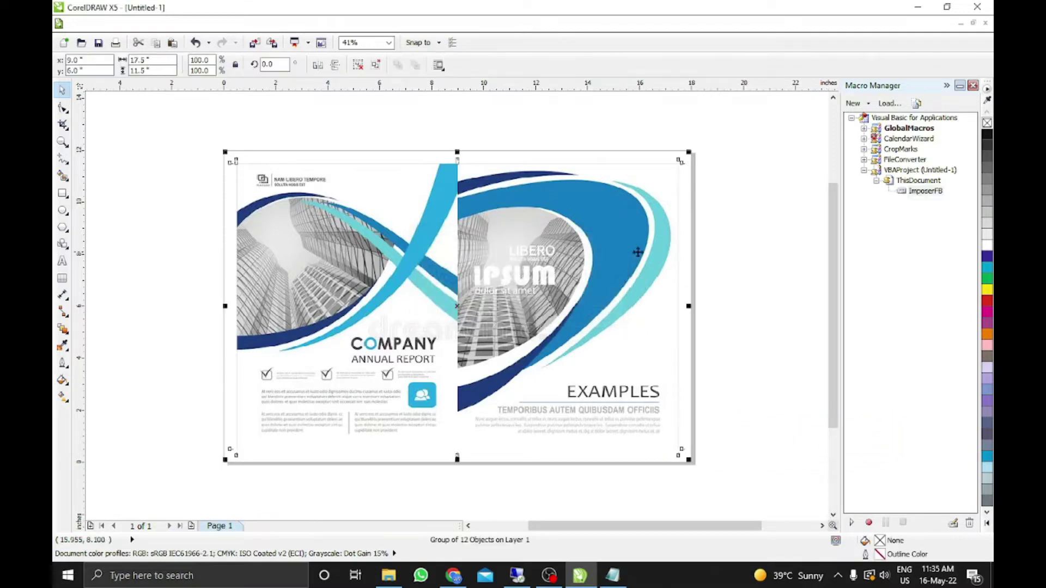
left_click(402, 113)
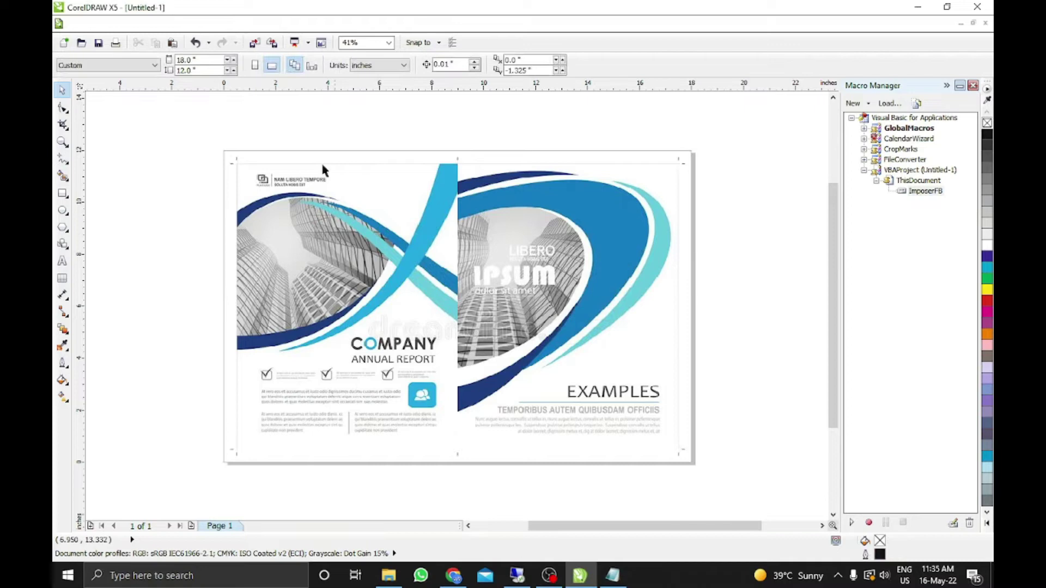
Move both covers off the page and centre the company cover on page 1
left_click_drag(411, 253, 137, 246)
left_click_drag(526, 218, 784, 230)
left_click(729, 475)
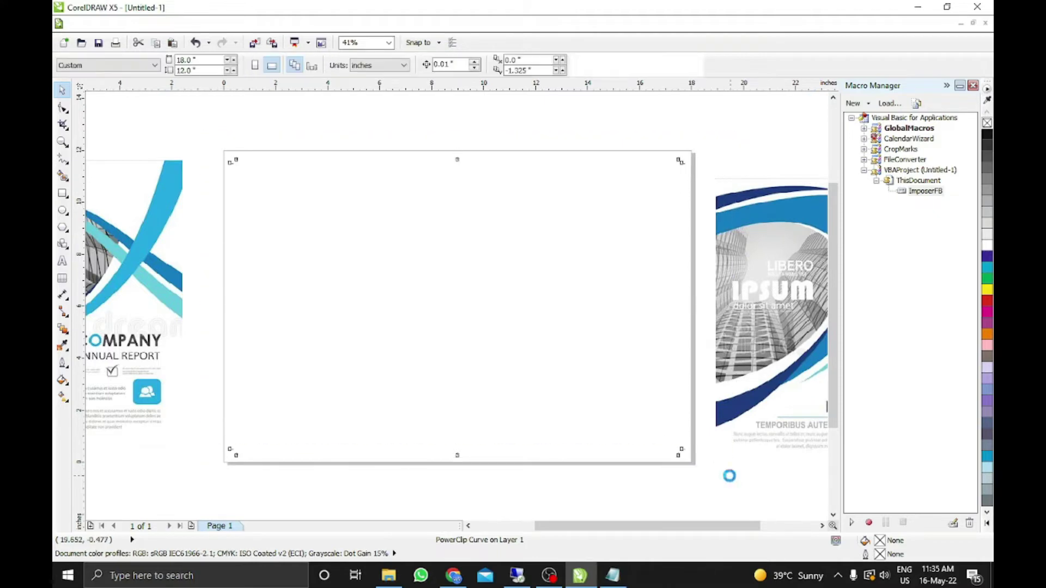
left_click(145, 289)
key("p")
left_click(223, 256)
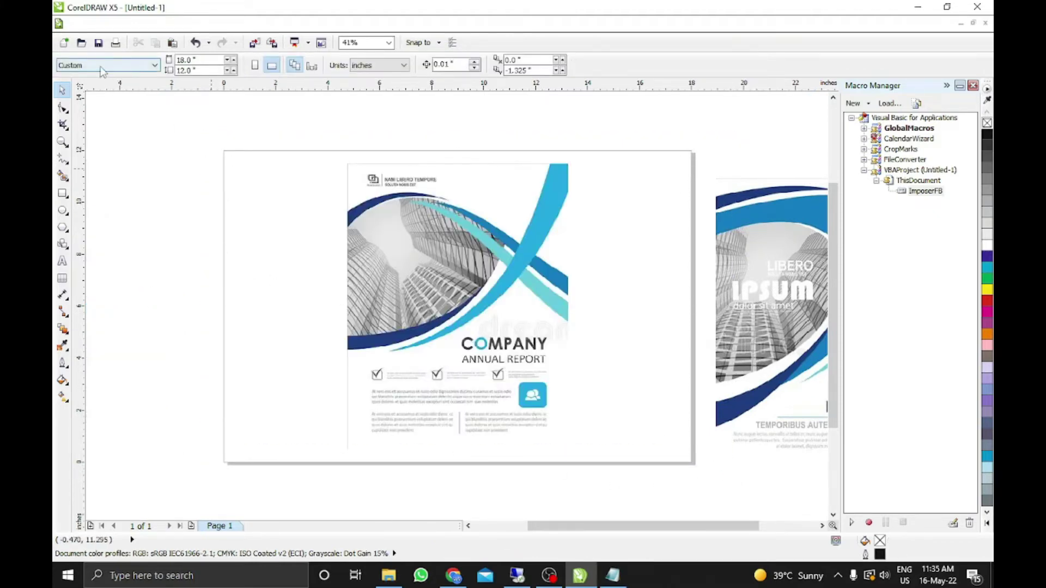
Switch the page size to Letter and centre the EXAMPLES cover on page 2
left_click(154, 65)
left_click(68, 89)
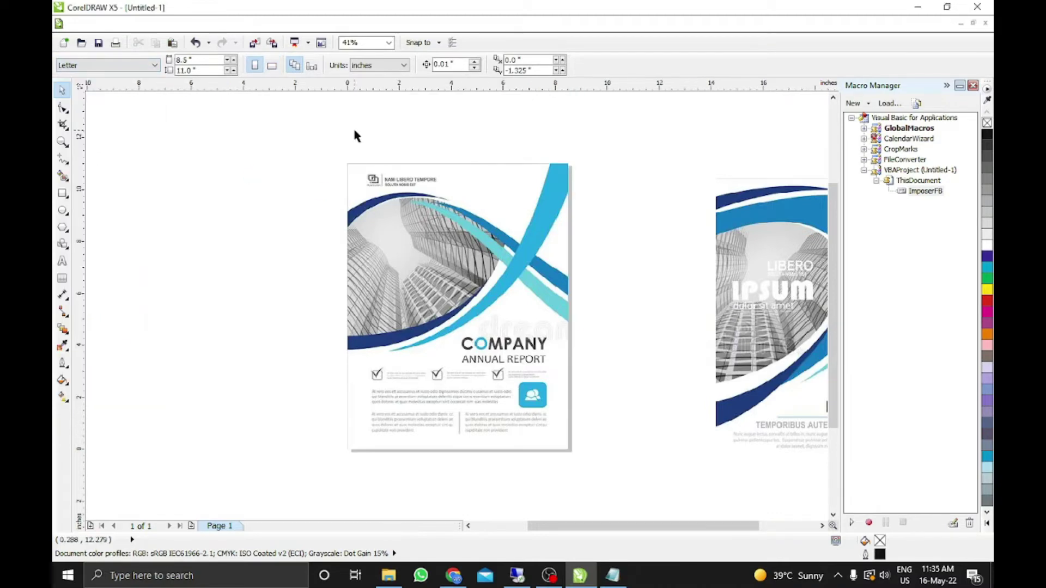
left_click(768, 281)
key("p")
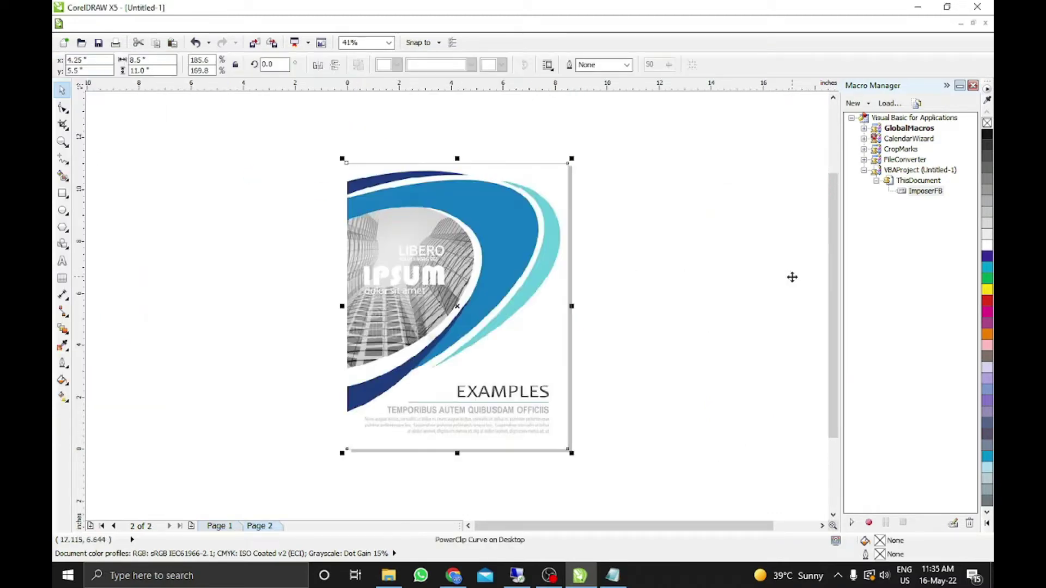
left_click(685, 243)
left_click_drag(300, 133, 605, 478)
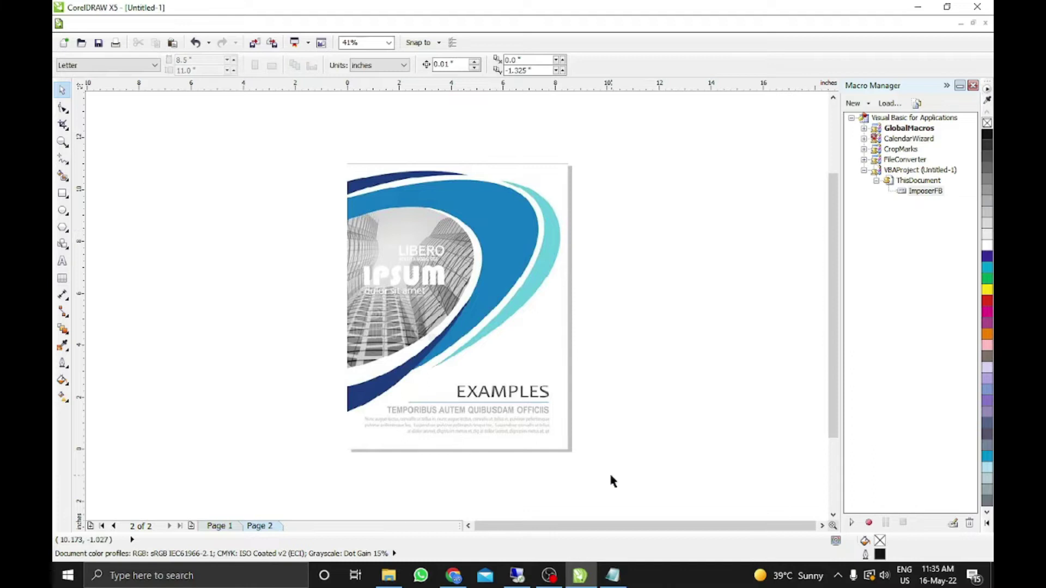
Run ImposerFB again with an 18 × 23 inch sheet and a set of 4
double_click(911, 194)
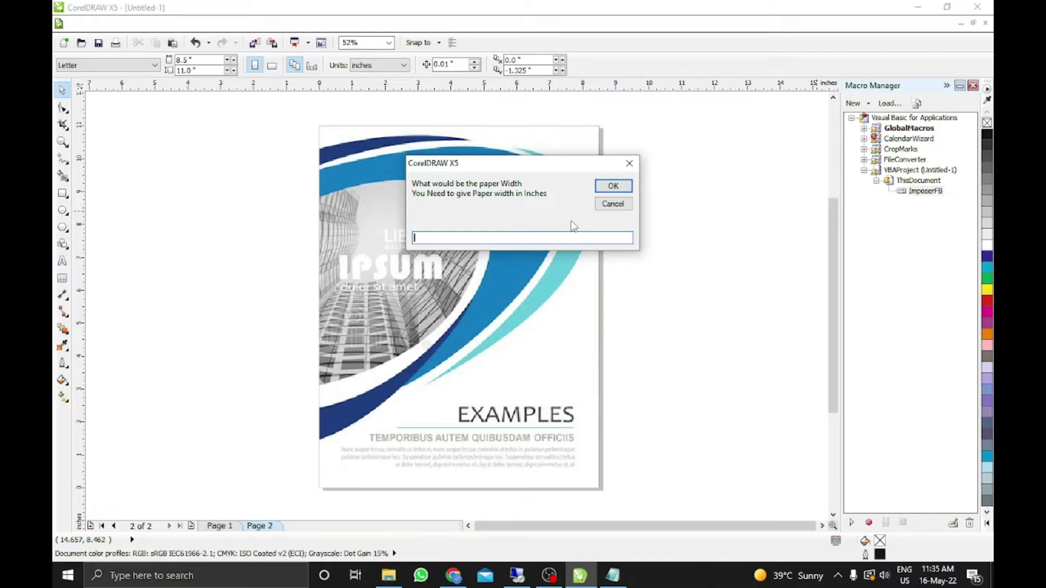
type("12")
key("Return")
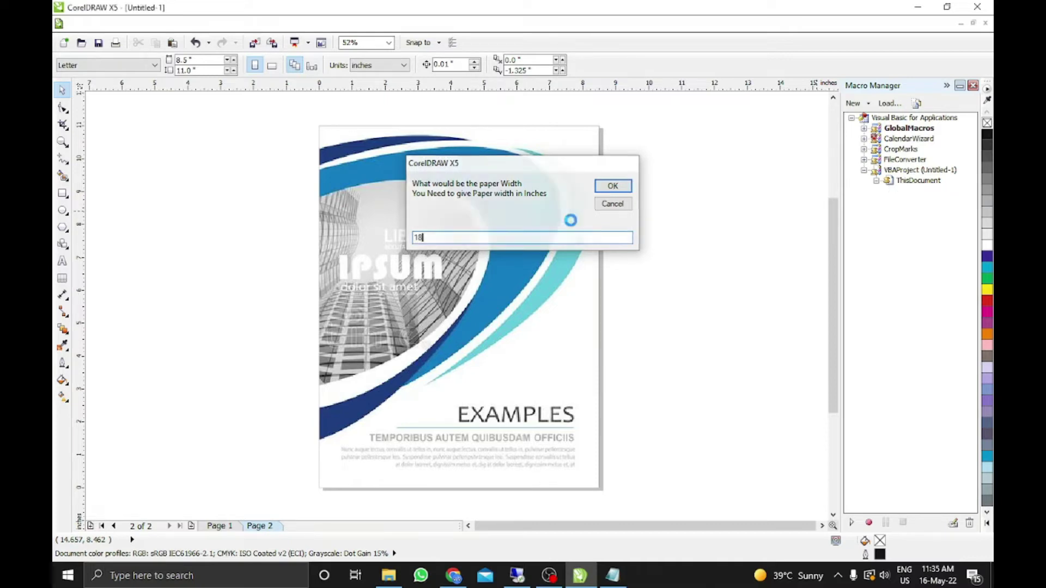
type("2")
key("Return")
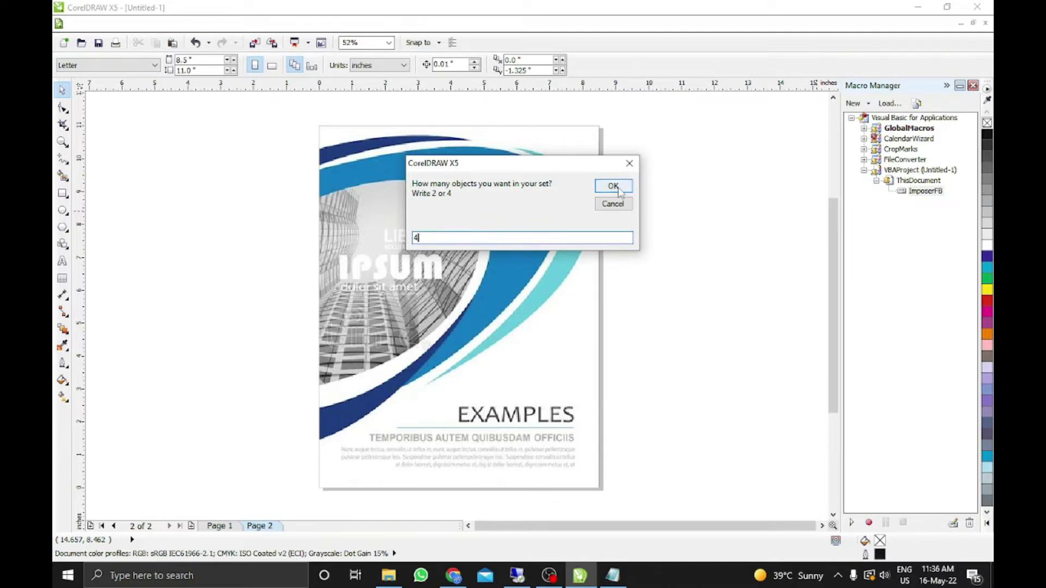
left_click(619, 189)
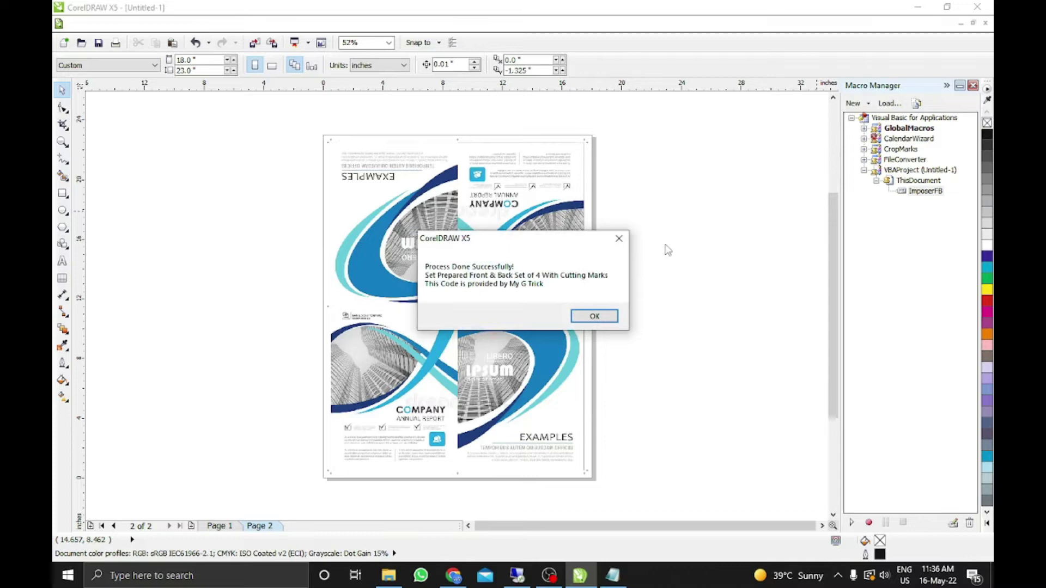
Drag the Process Done message off the sheet to inspect the four imposed covers
left_click_drag(550, 247, 741, 119)
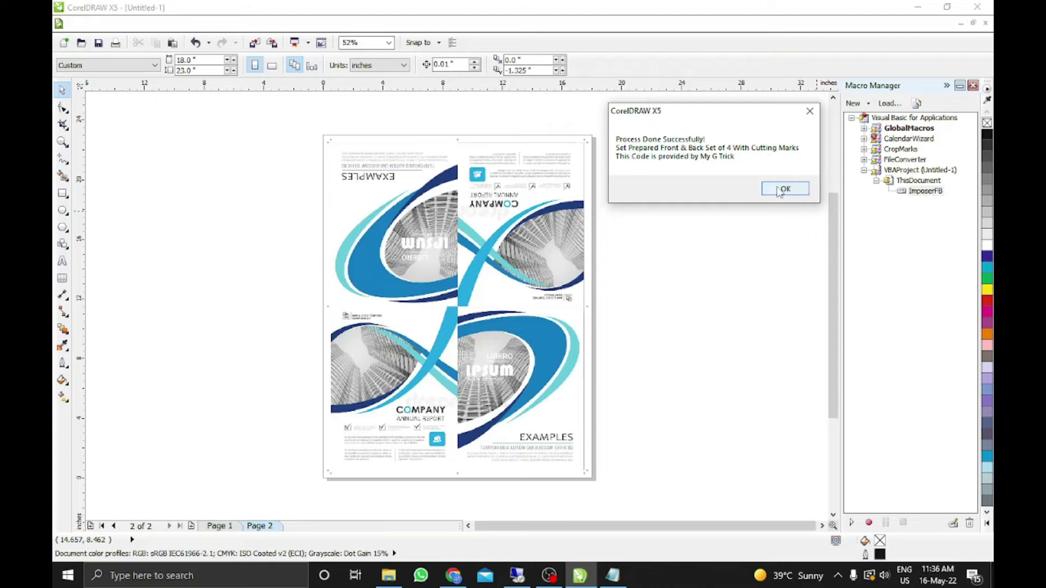
Ungroup the previously imposed sheet and delete the two upside-down top panels
left_click(779, 191)
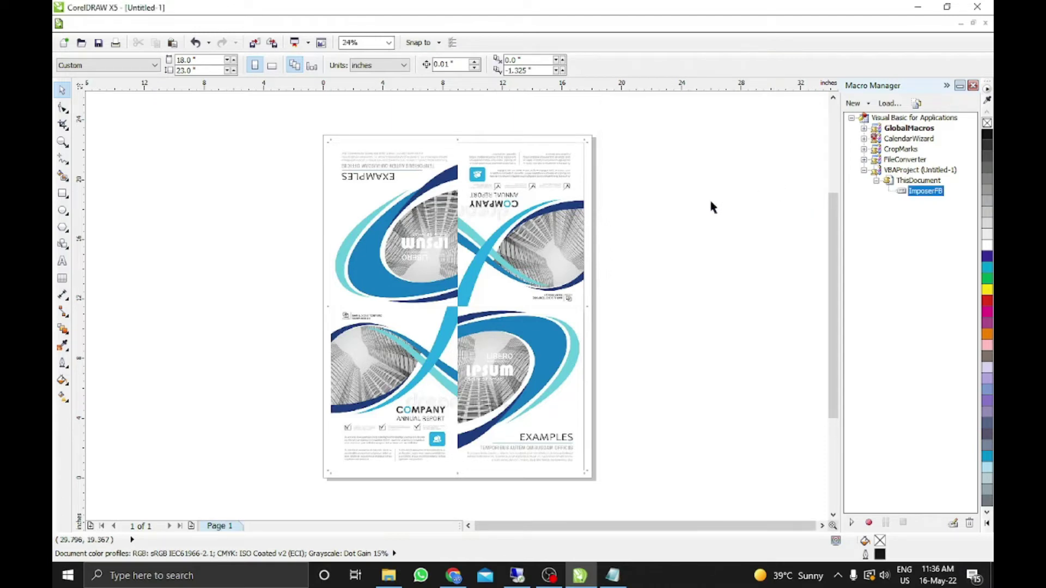
left_click_drag(636, 213, 612, 227)
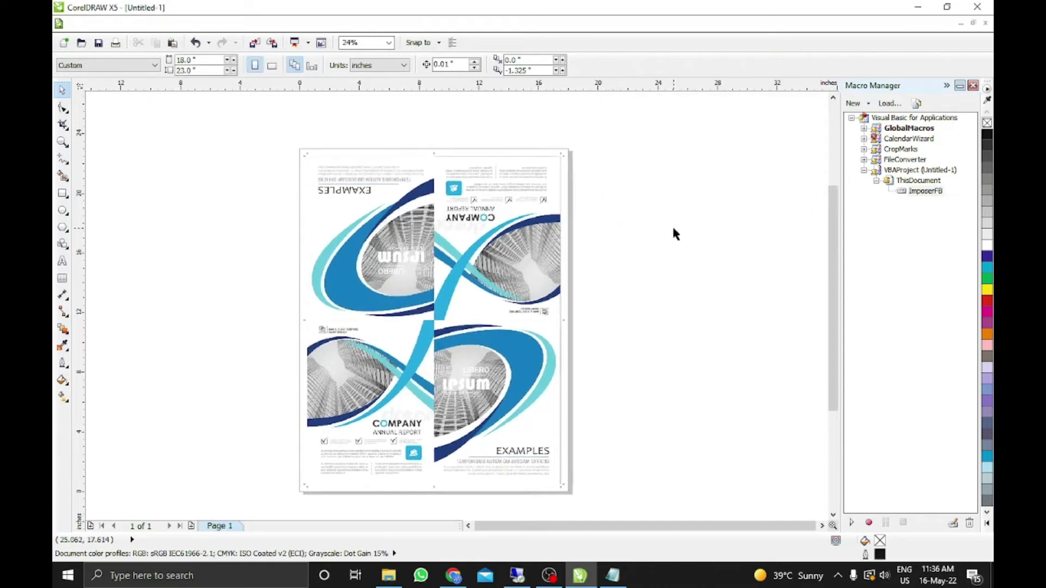
key("ctrl+a")
left_click(647, 225)
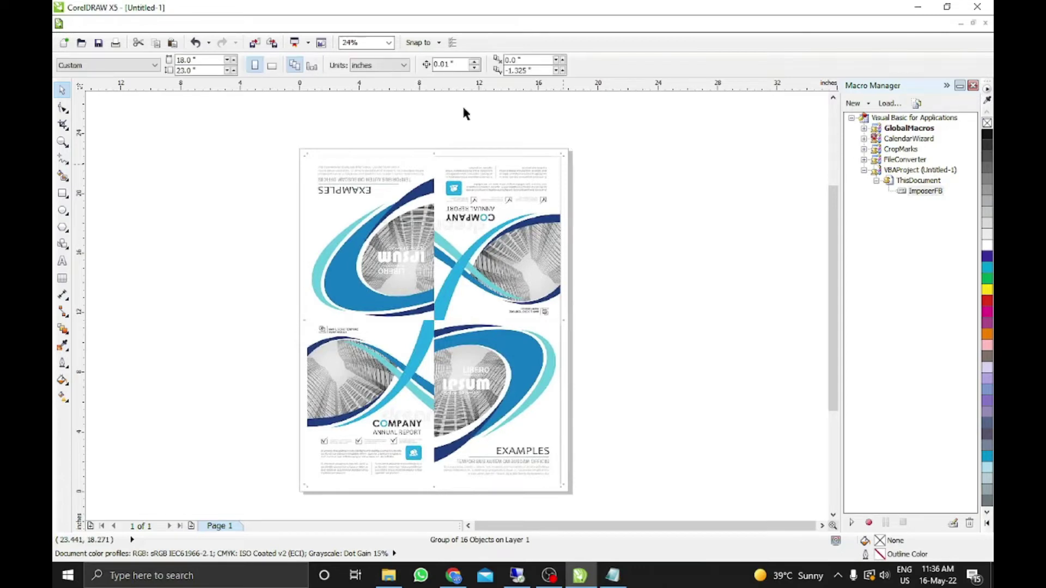
left_click(386, 175)
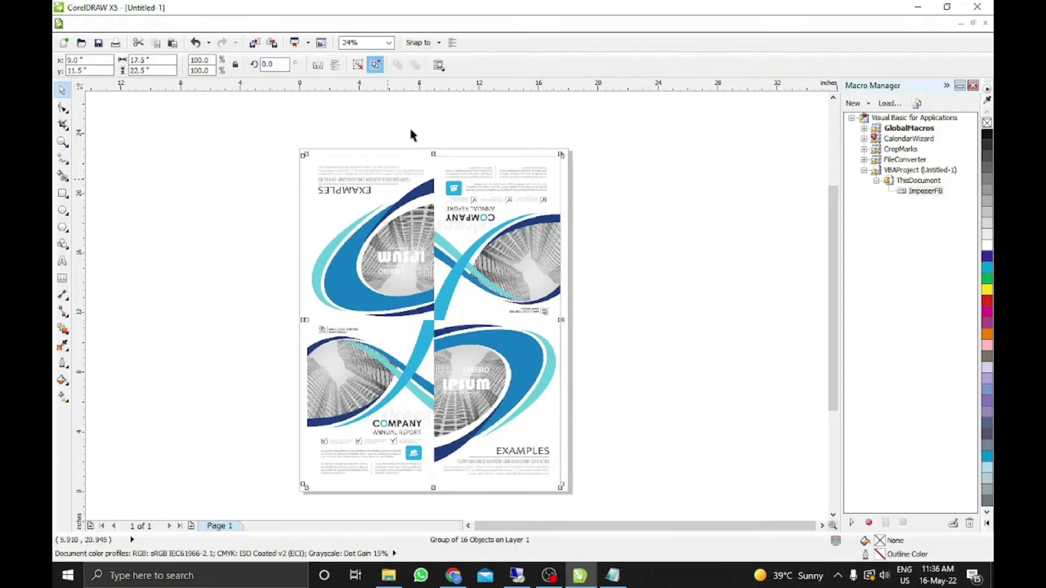
left_click(376, 65)
left_click(371, 218)
key("Delete")
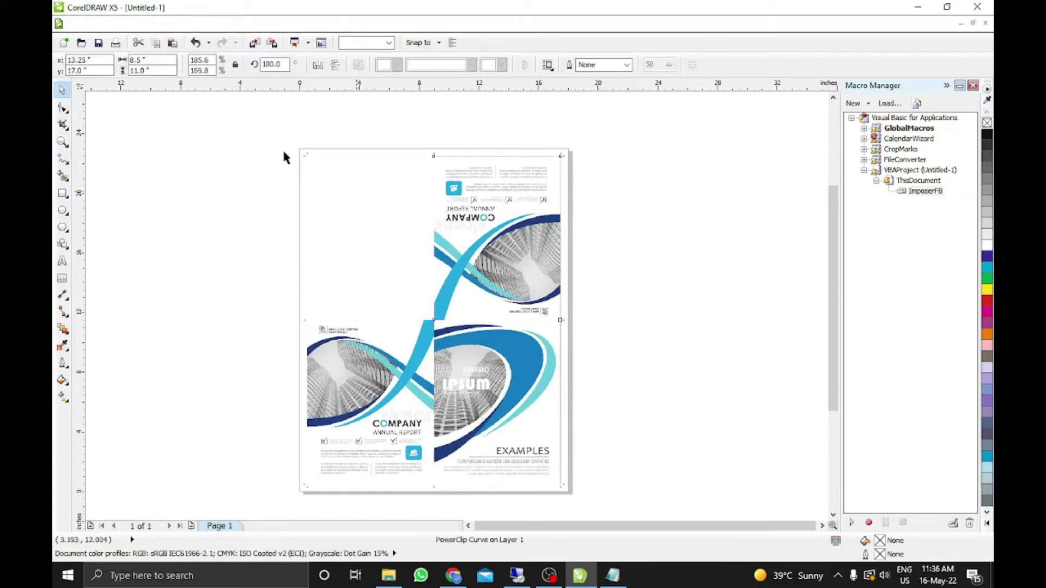
key("Delete")
Move the company cover off the sheet to the left and the EXAMPLES cover off to the right
left_click_drag(269, 140, 621, 245)
left_click_drag(240, 296, 613, 448)
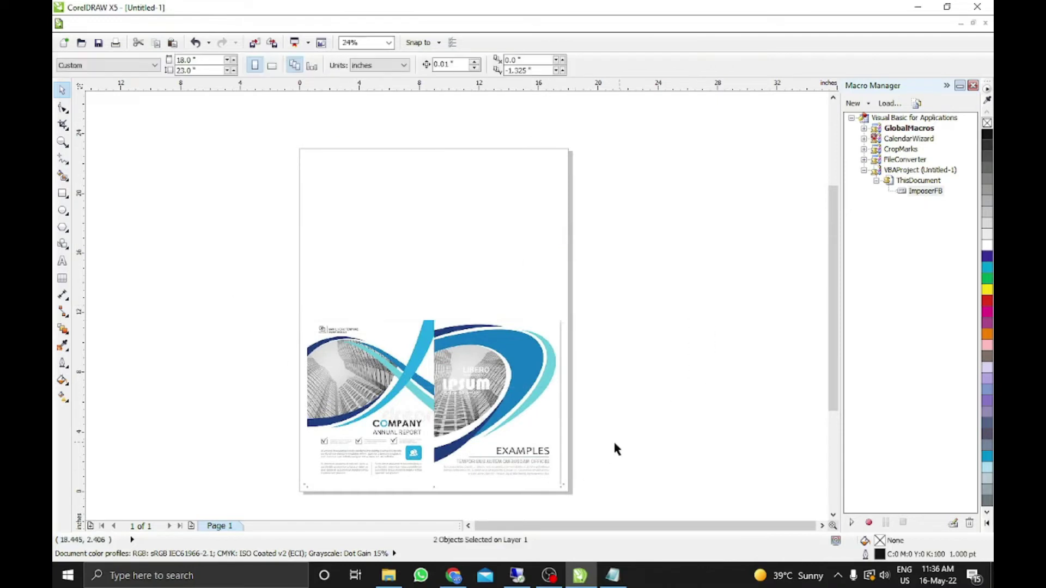
scroll(436, 326, "down", 1)
left_click(358, 346)
left_click_drag(358, 347, 150, 231)
left_click_drag(484, 335, 649, 240)
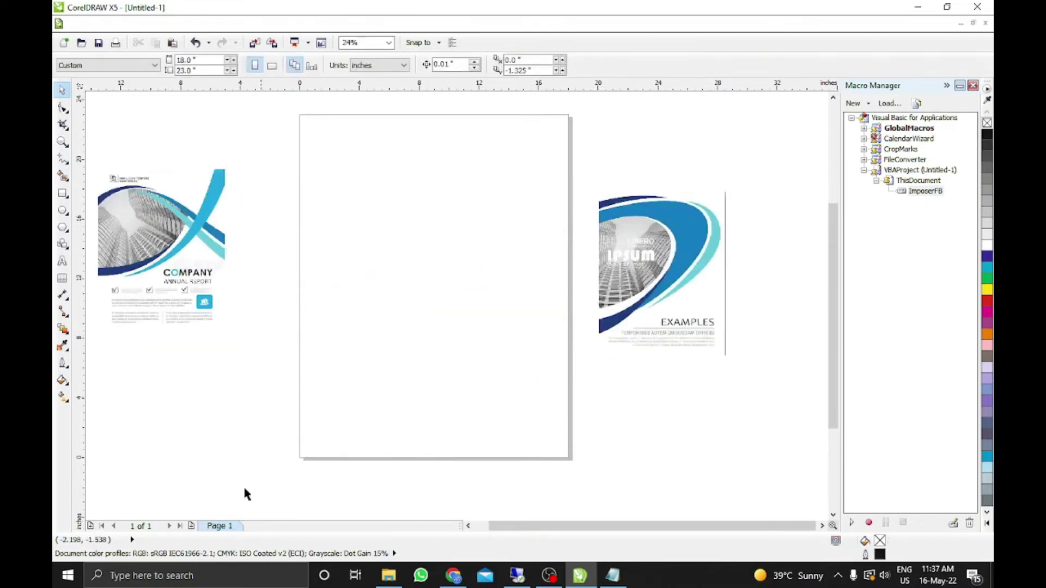
Centre the front cover on page 1 and the back cover on a new page 2
left_click(197, 281)
key("p")
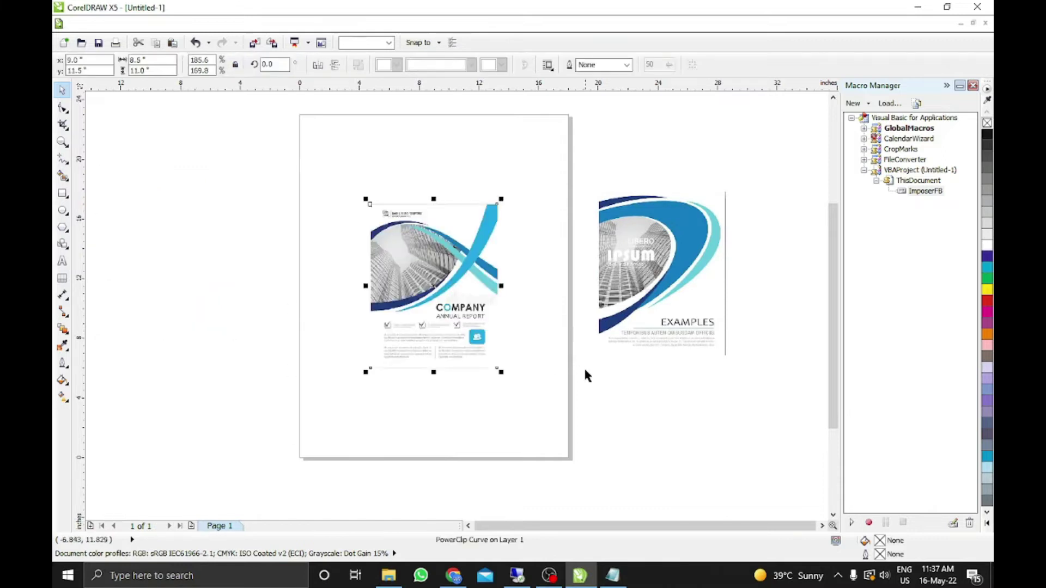
key("Page_Down")
left_click(653, 308)
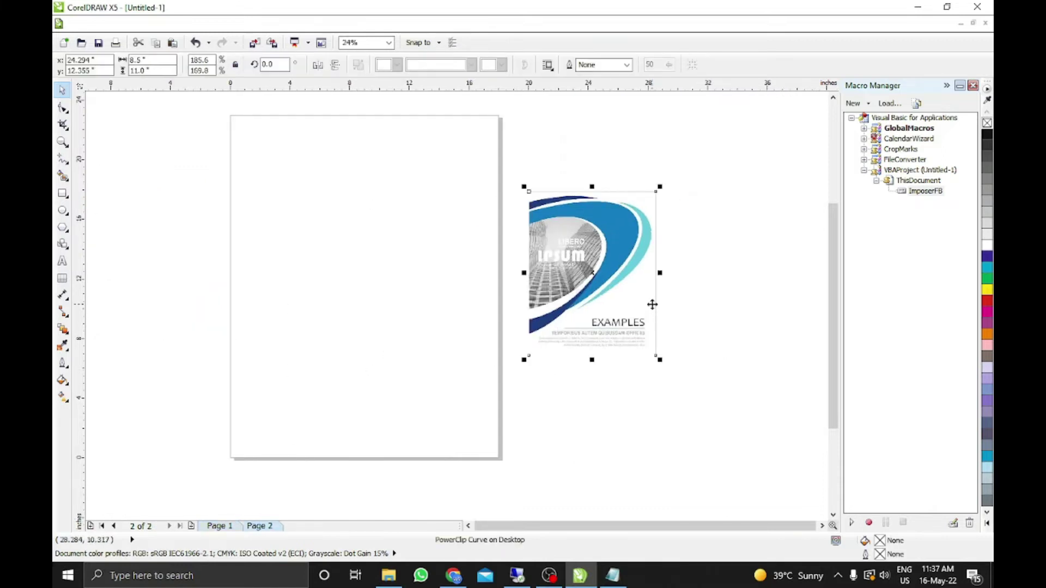
key("p")
key("Escape")
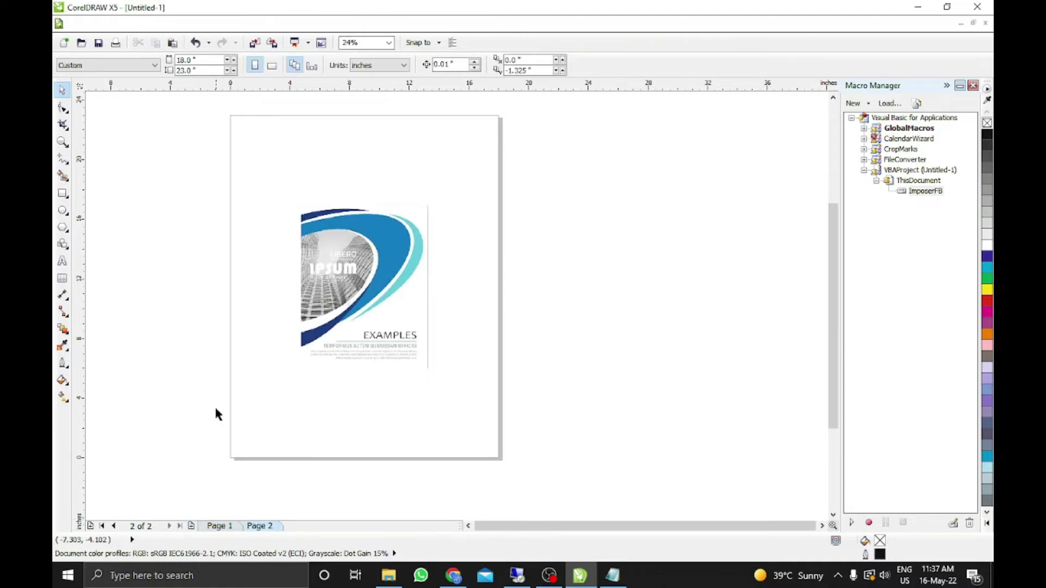
Set page 2 to Letter size and bring up the ImposerFB macro's actions
left_click(91, 66)
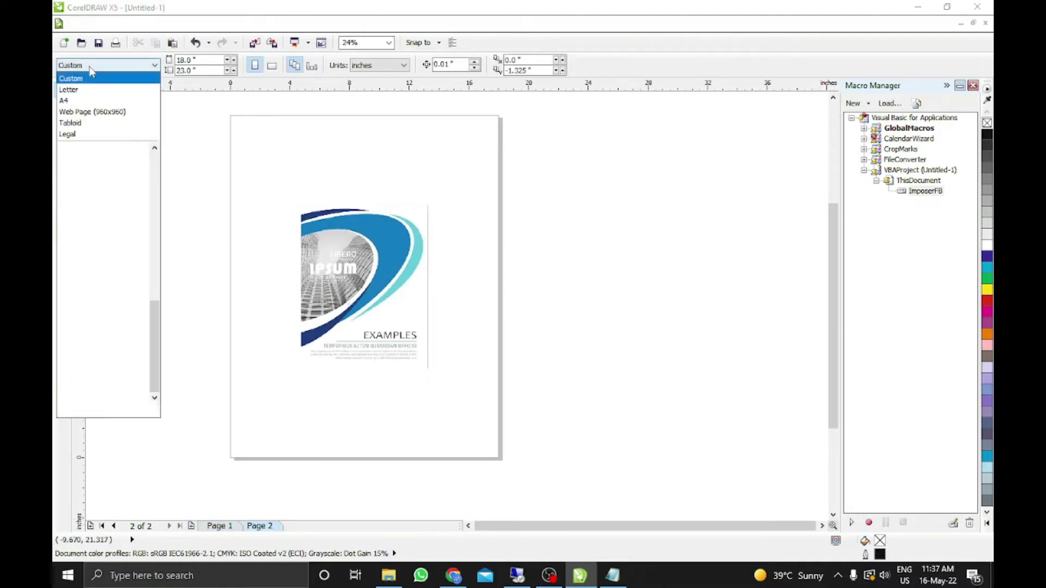
left_click(69, 89)
left_click_drag(514, 403, 521, 378)
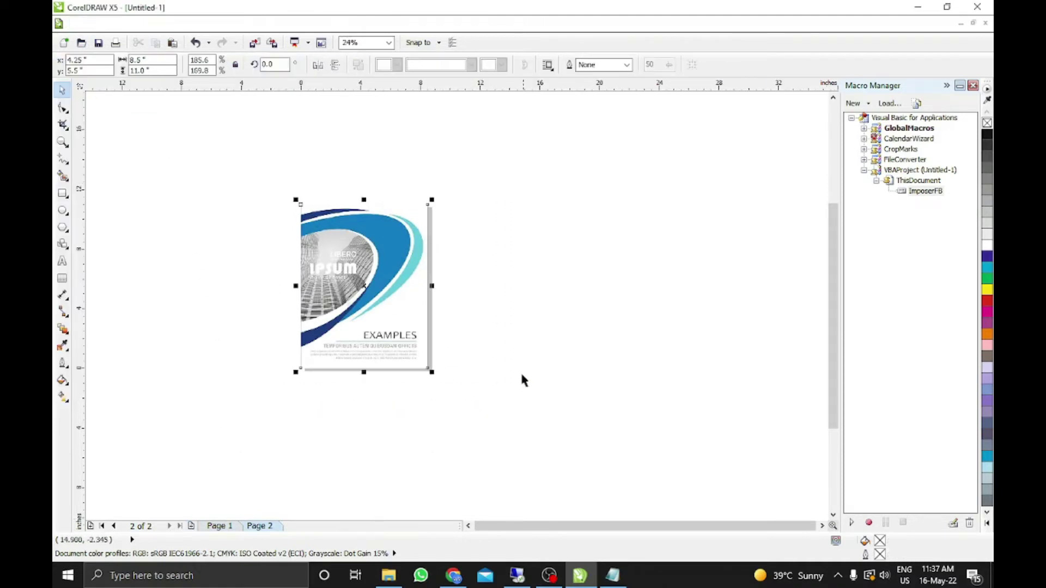
scroll(381, 269, "up", 2)
scroll(402, 318, "right", 4)
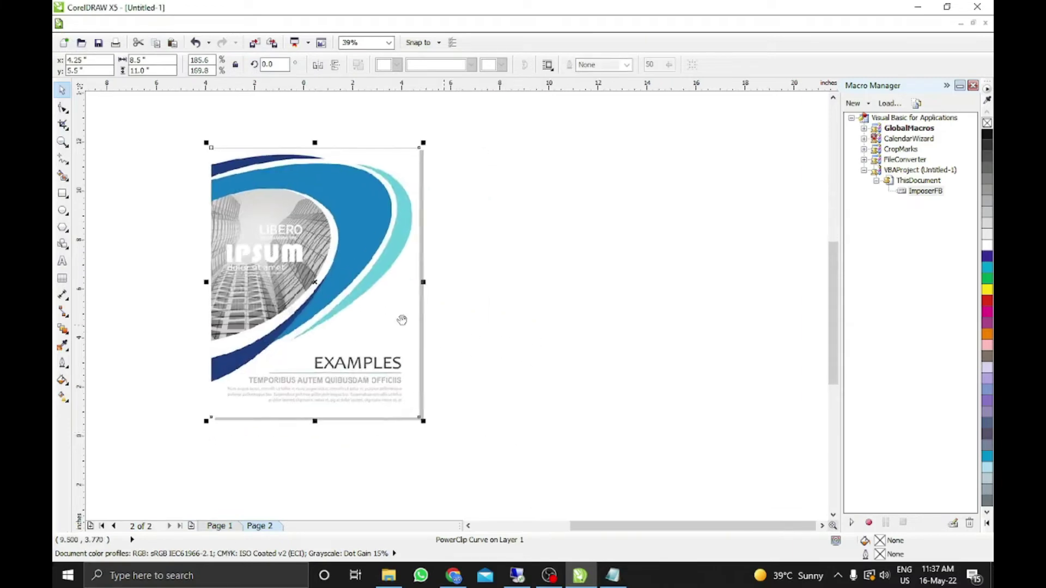
right_click(925, 194)
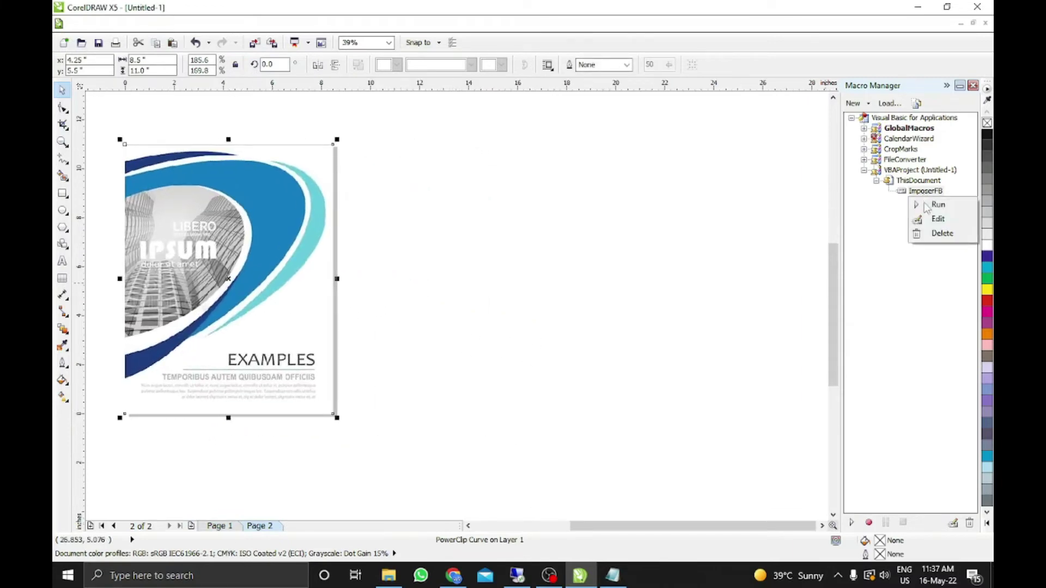
left_click(929, 217)
left_click_drag(561, 56, 702, 30)
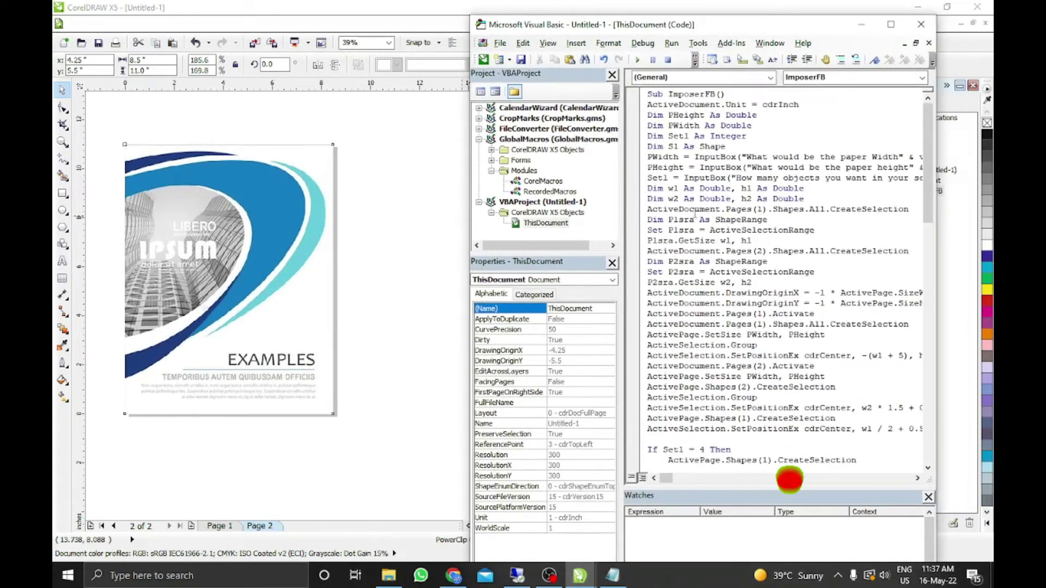
left_click(845, 192)
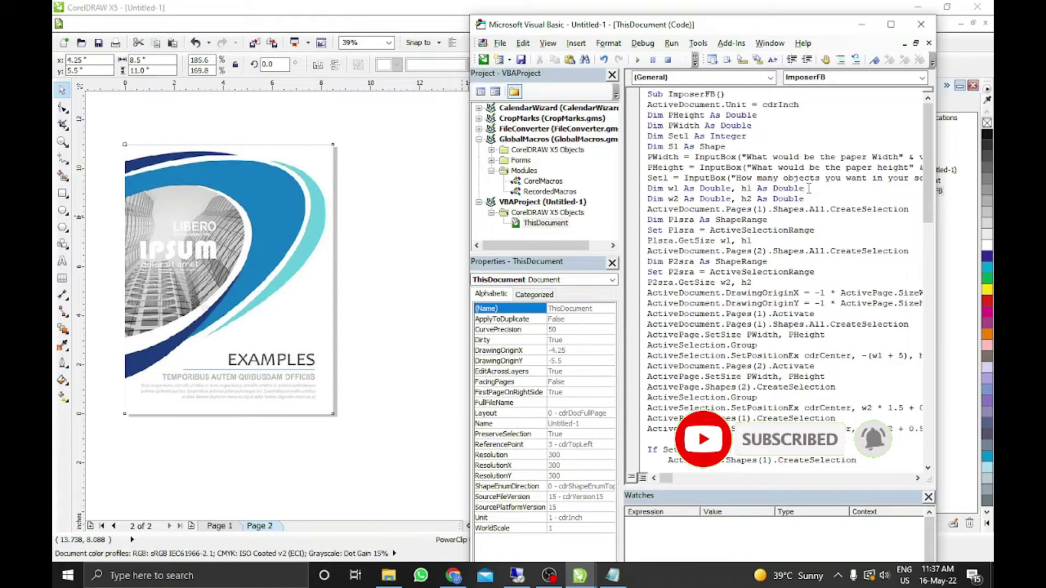
key("F8")
key("F8")
key("F8")
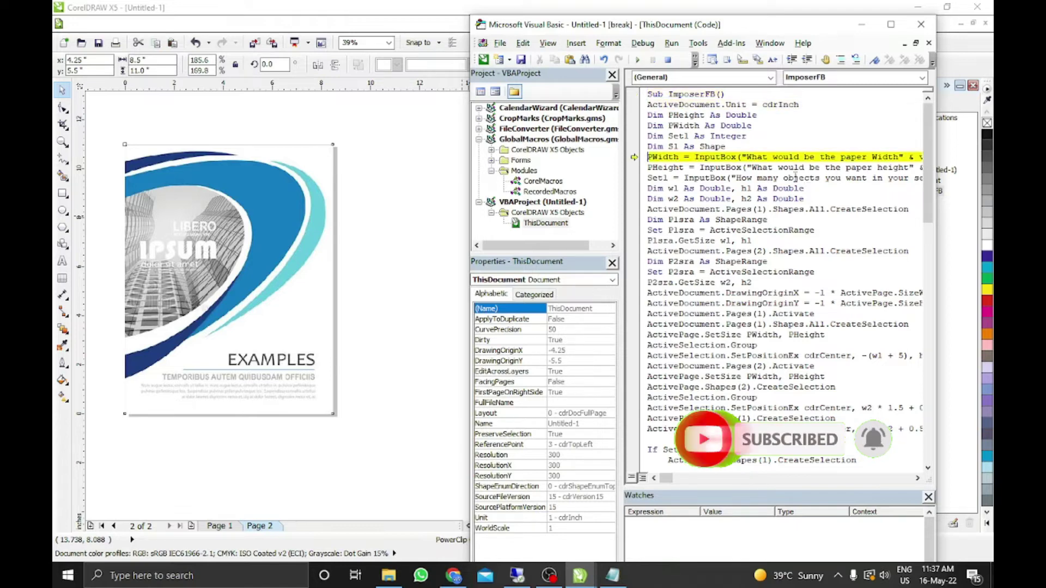
key("F8")
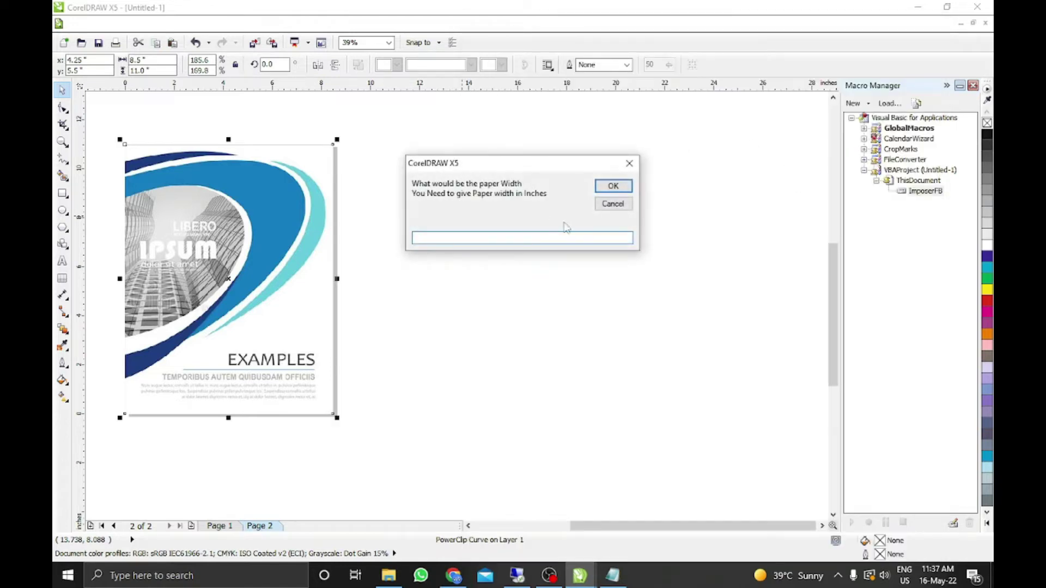
left_click_drag(489, 172, 581, 132)
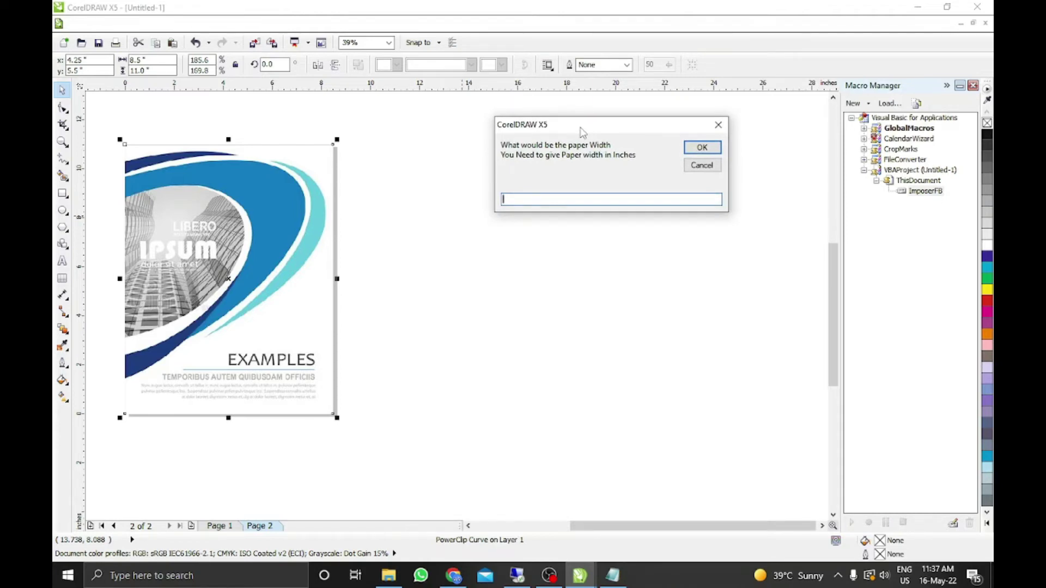
type("12")
key("Return")
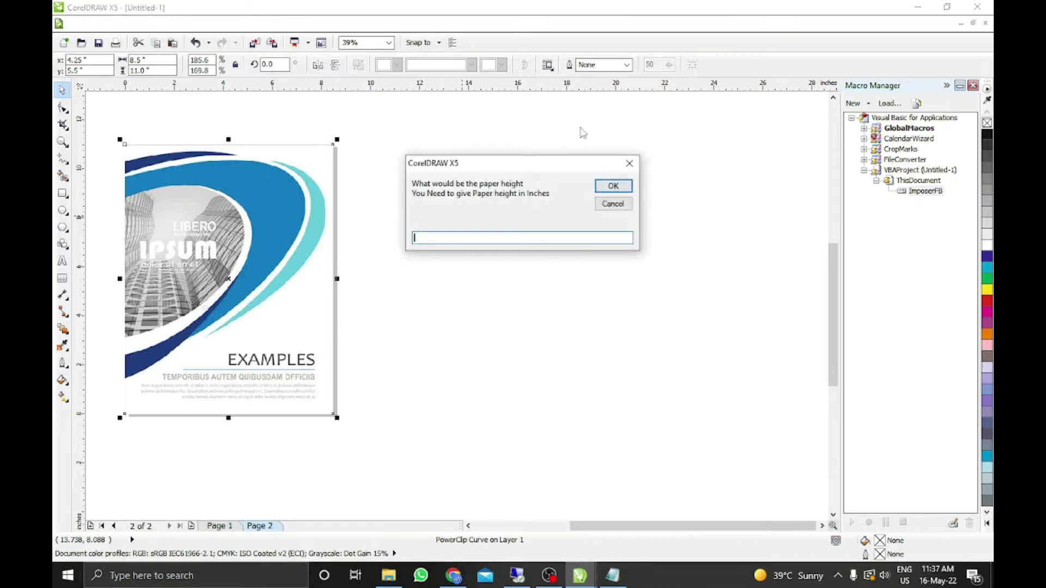
type("18")
key("Return")
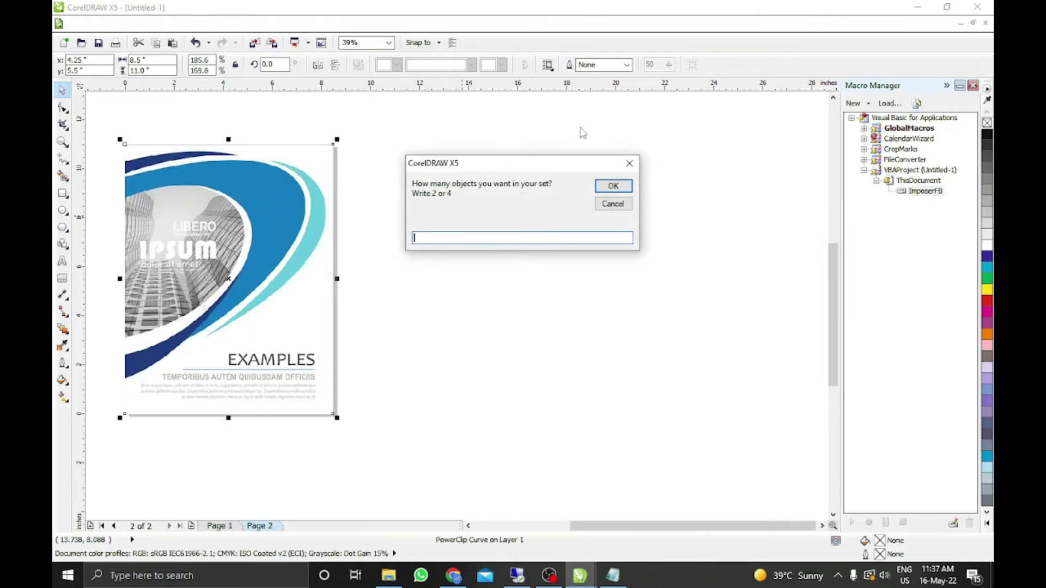
left_click(611, 204)
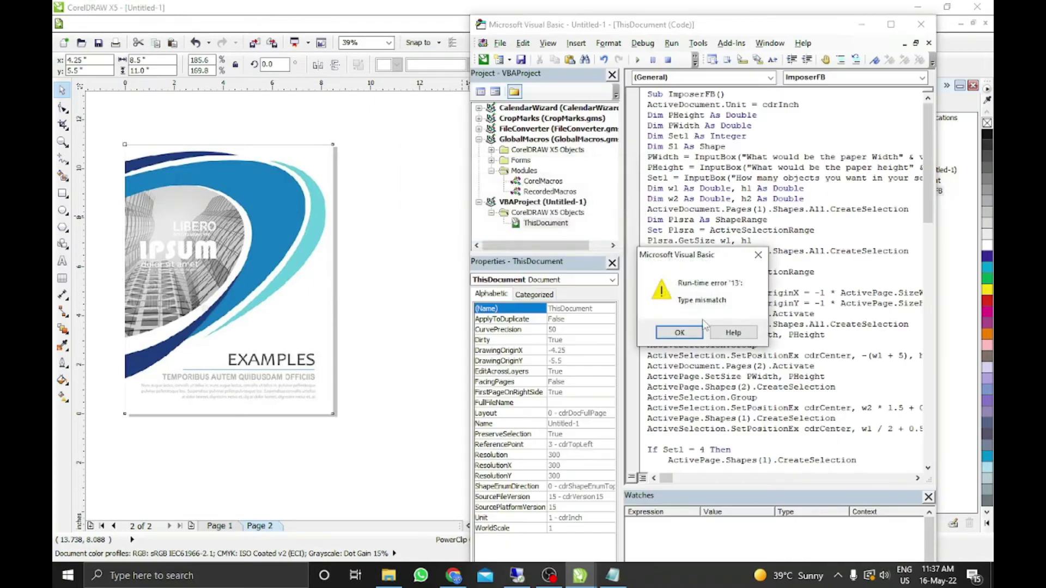
left_click(680, 332)
Reopen the ImposerFB code and step with F8 to the paper width prompt
left_click(374, 218)
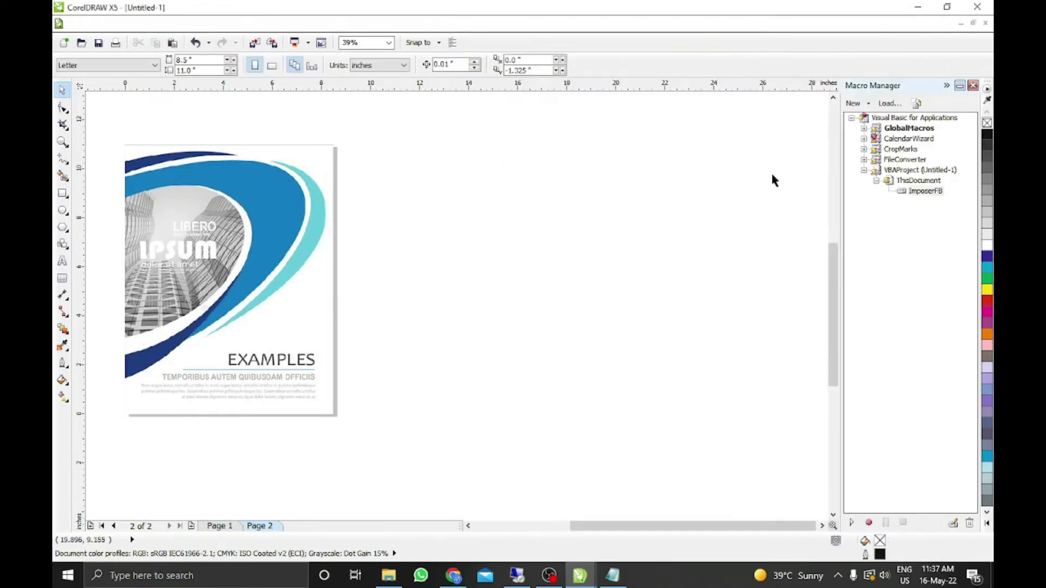
left_click(933, 191)
right_click(932, 191)
left_click(941, 200)
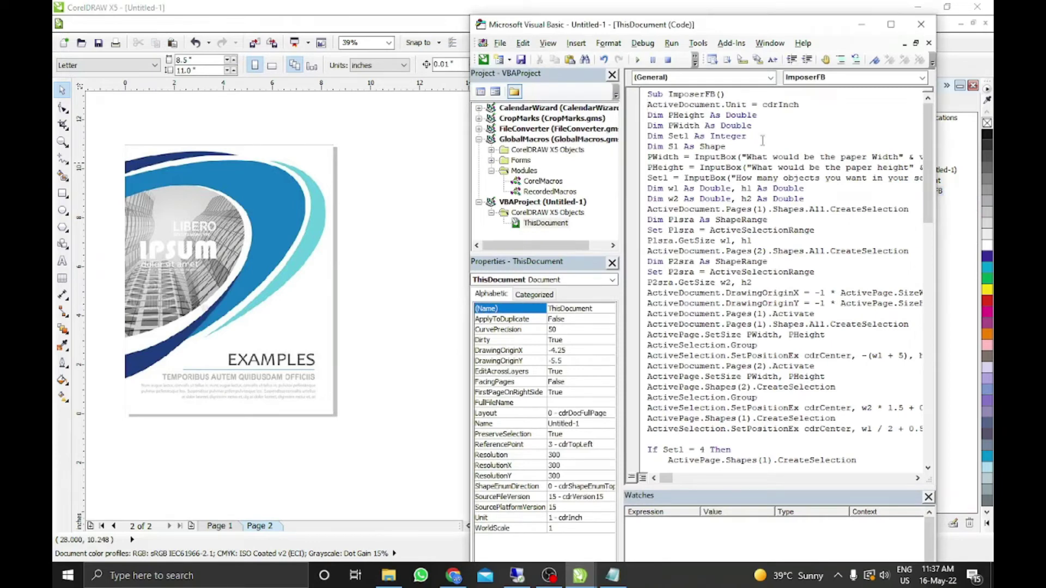
key("F8")
key("F8")
key("F8")
key("F8")
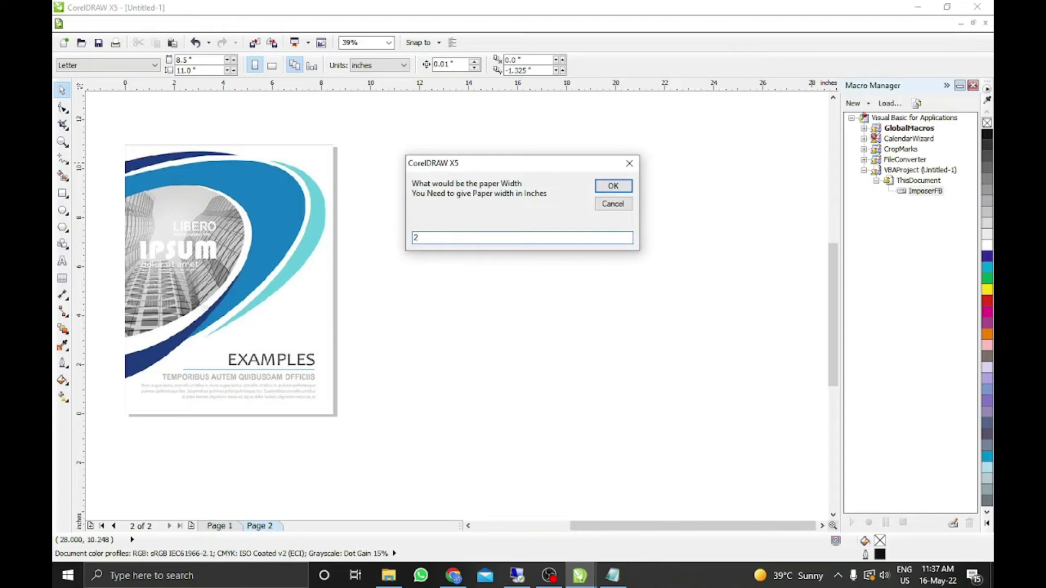
Enter a paper width of 18, height of 23 and a set of 4 objects
type("18")
key("Return")
key("F8")
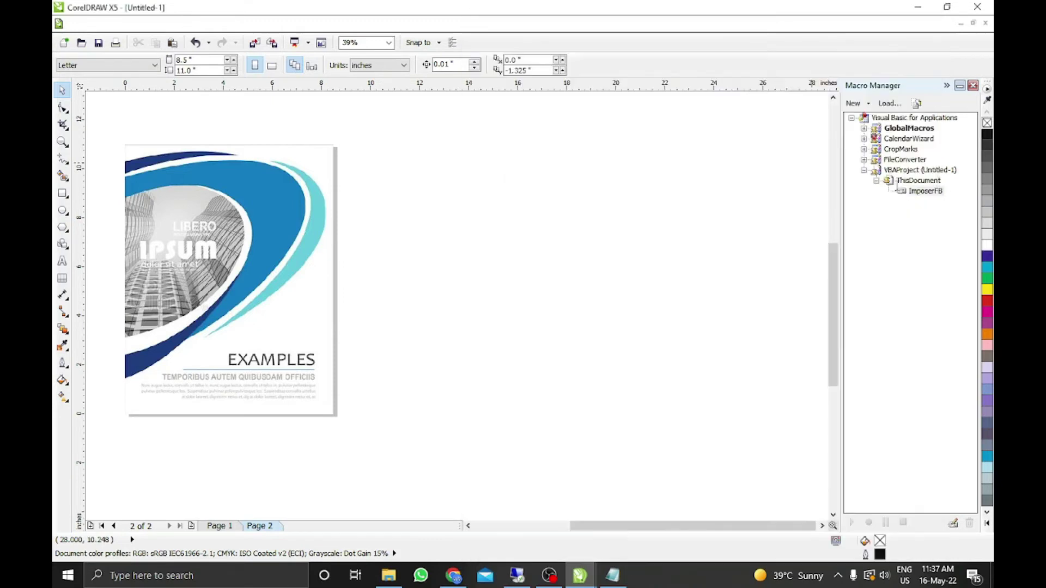
type("23")
key("Return")
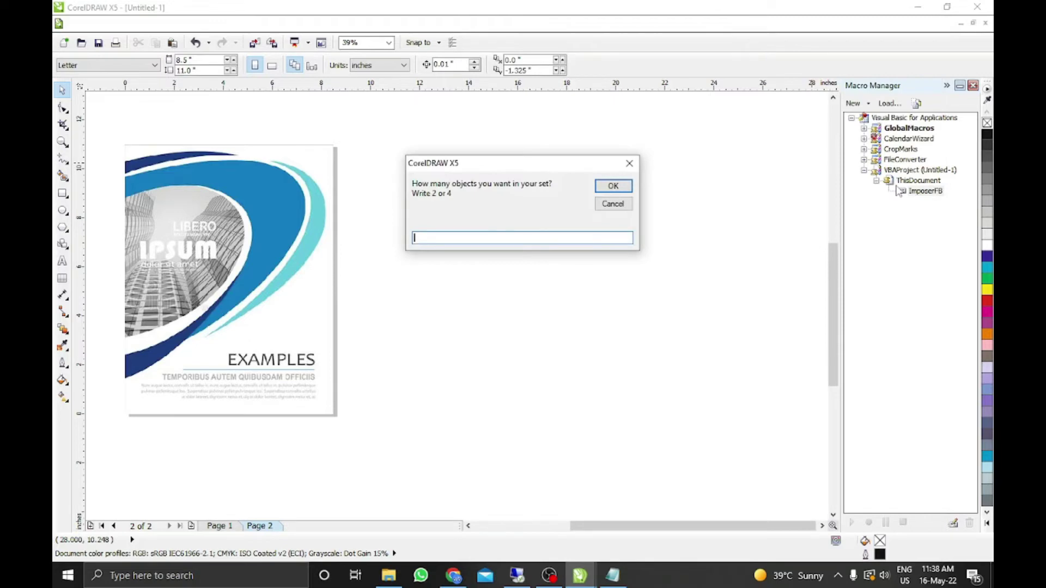
type("4")
key("Return")
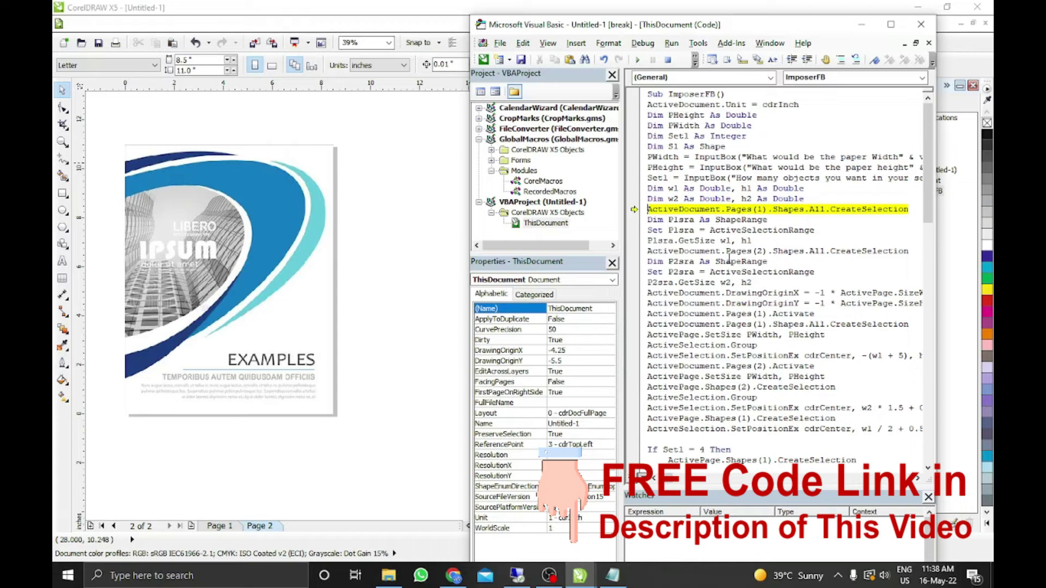
Step ImposerFB past measuring both covers and setting the drawing origin to -4.25, -5.5
key("F8")
key("F8")
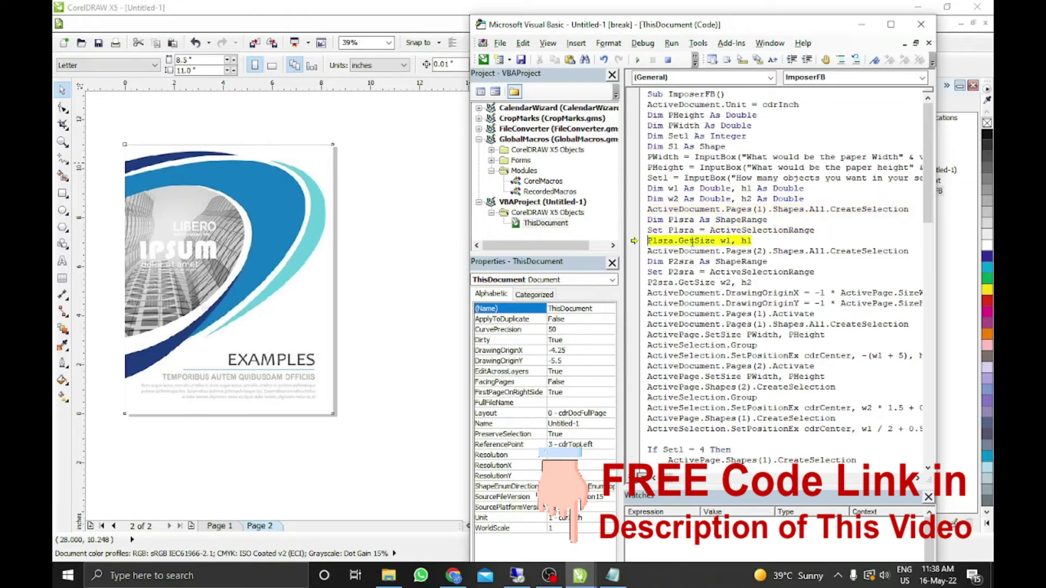
key("F8")
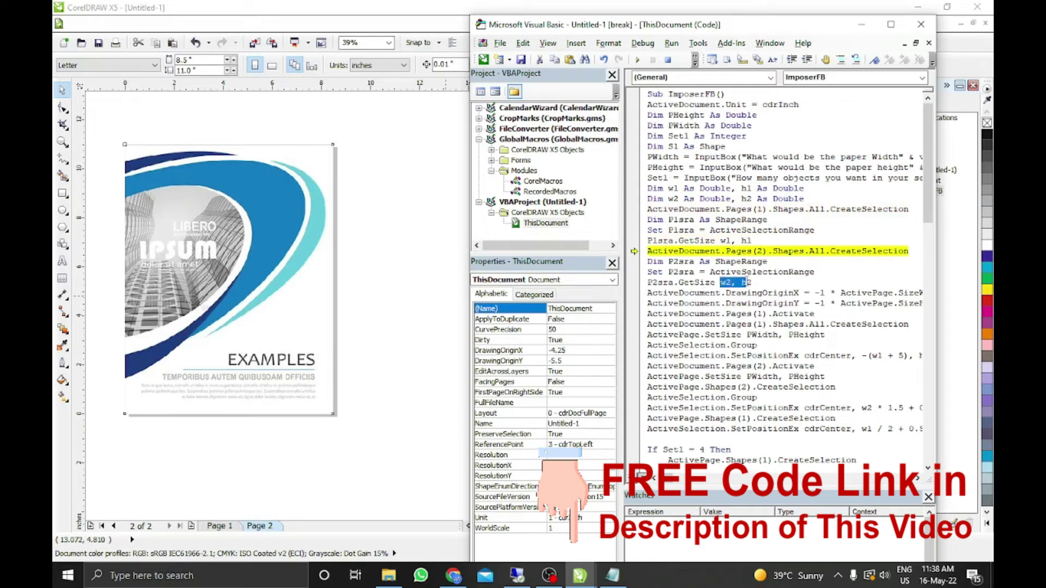
key("F8")
key("F8")
key("F8")
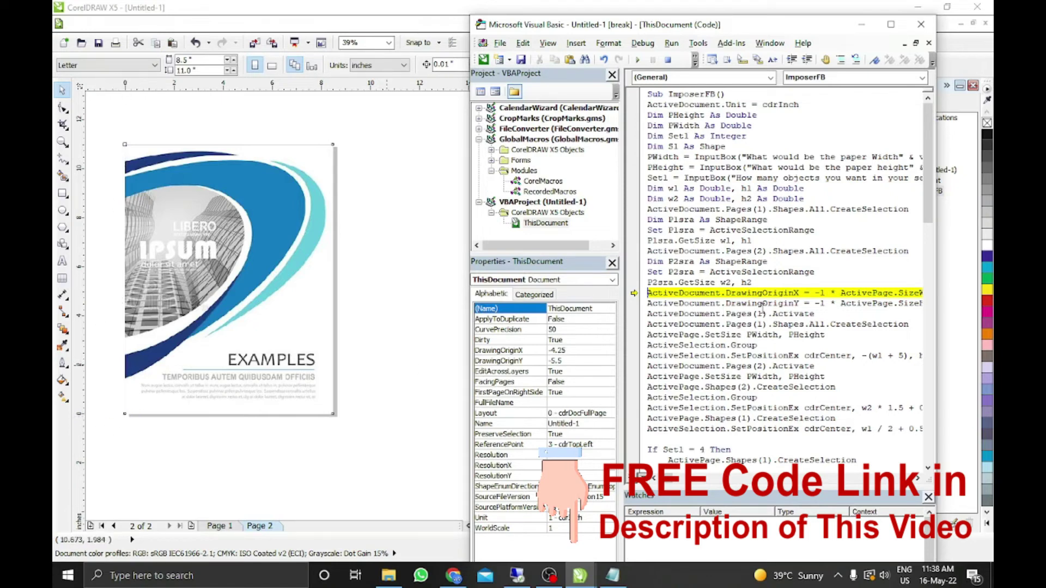
key("F8")
mouse_move(791, 306)
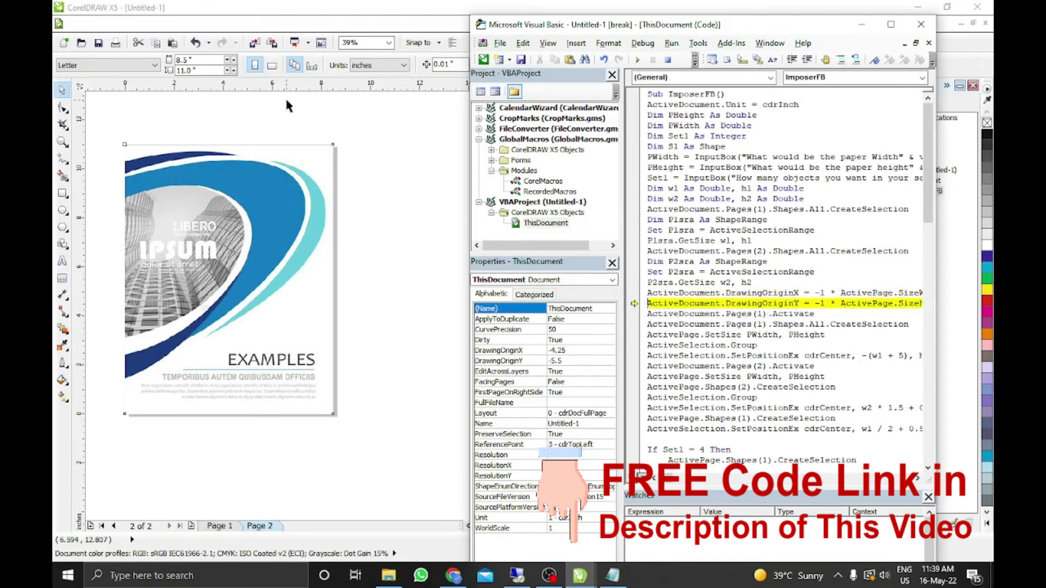
key("F8")
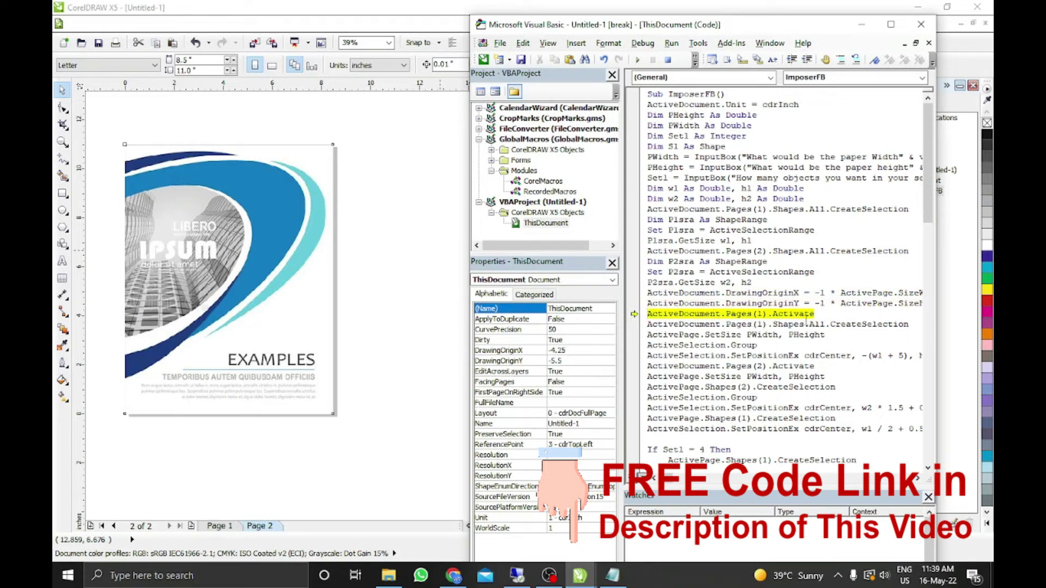
Step the macro to resize page 1 to 18 × 23, group and shift the front cover left
key("F8")
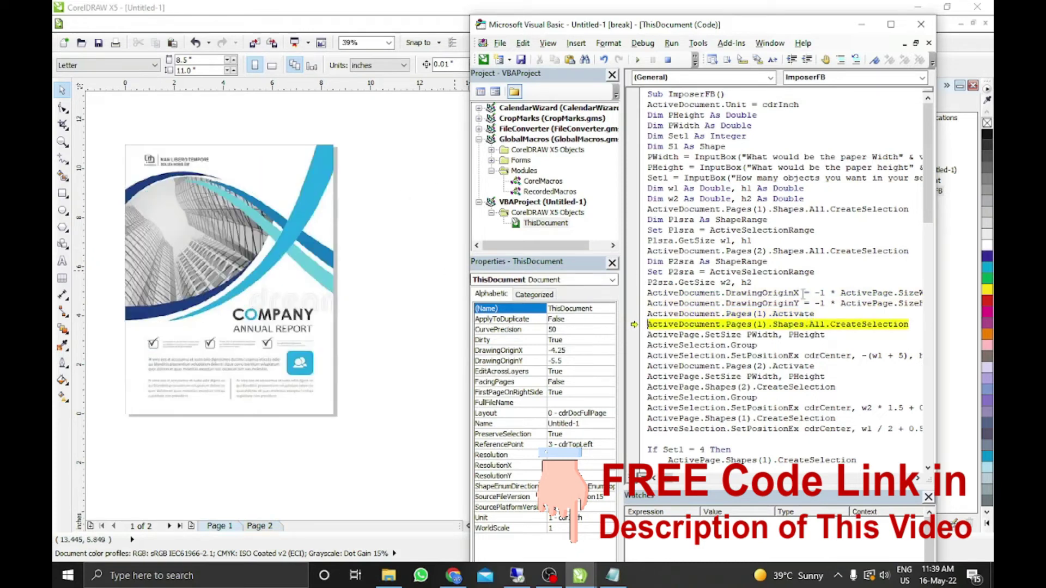
key("F8")
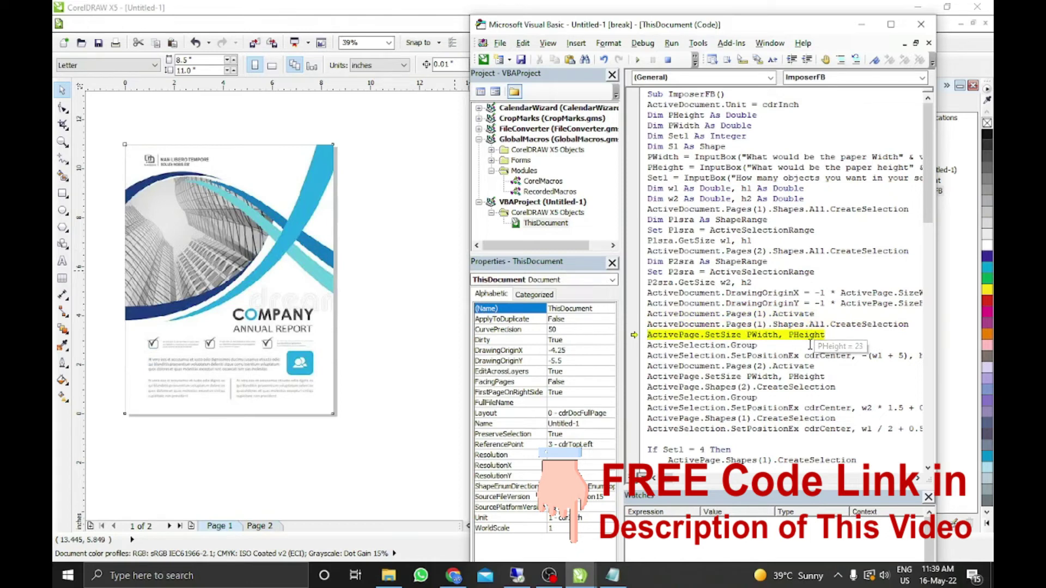
key("F8")
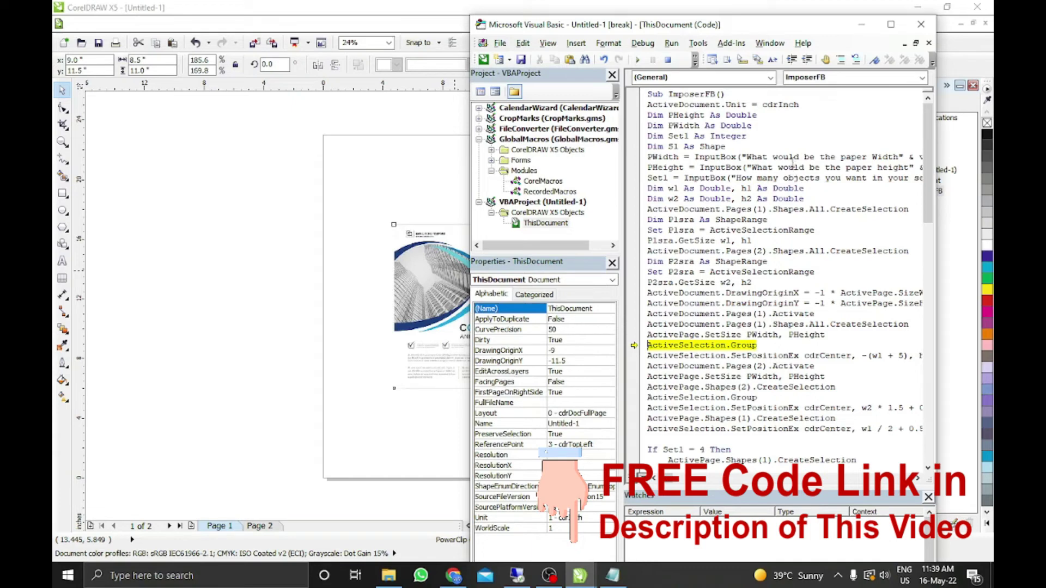
key("F8")
mouse_move(802, 377)
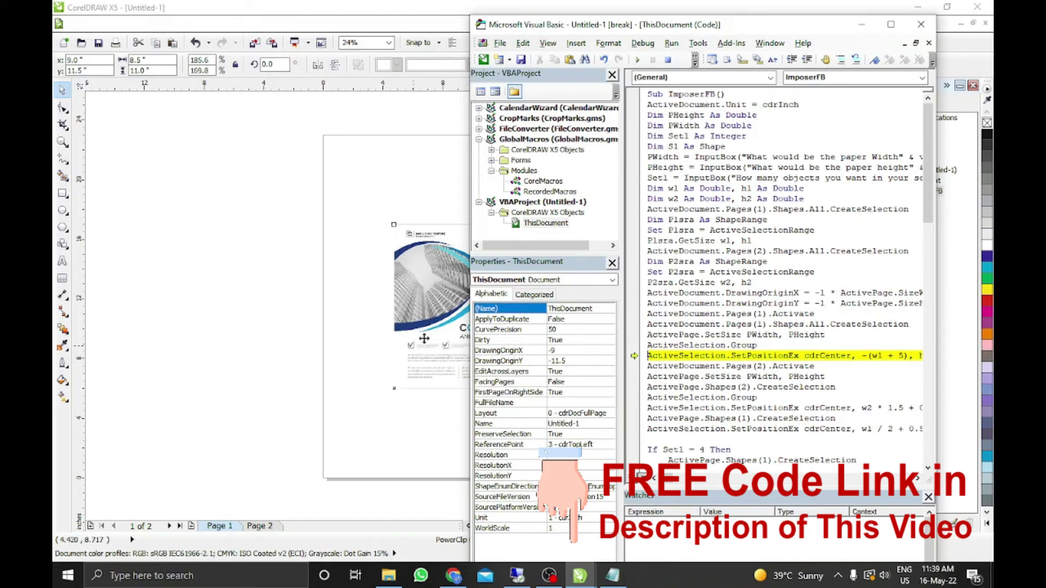
key("F8")
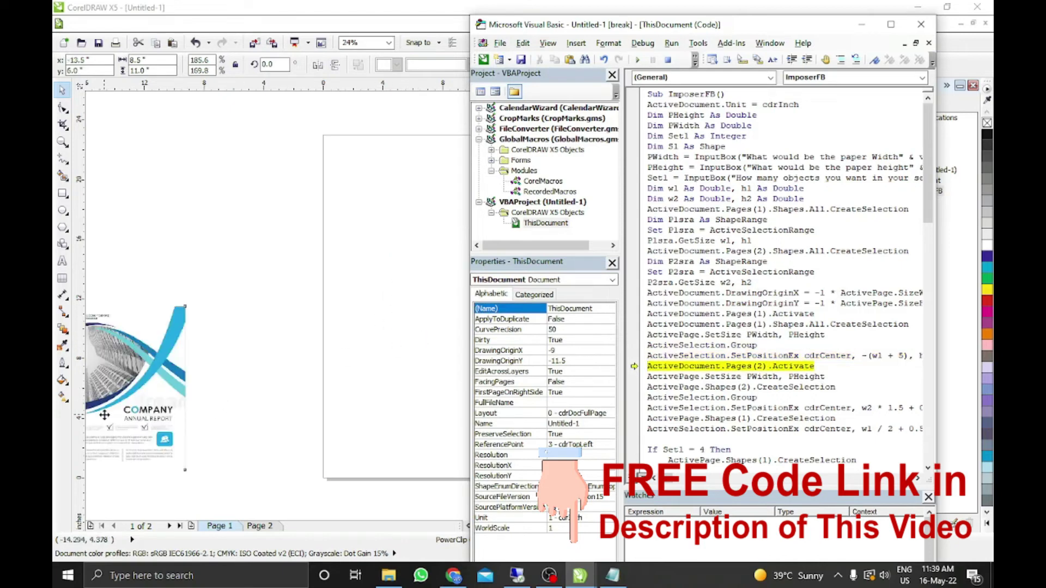
key("F8")
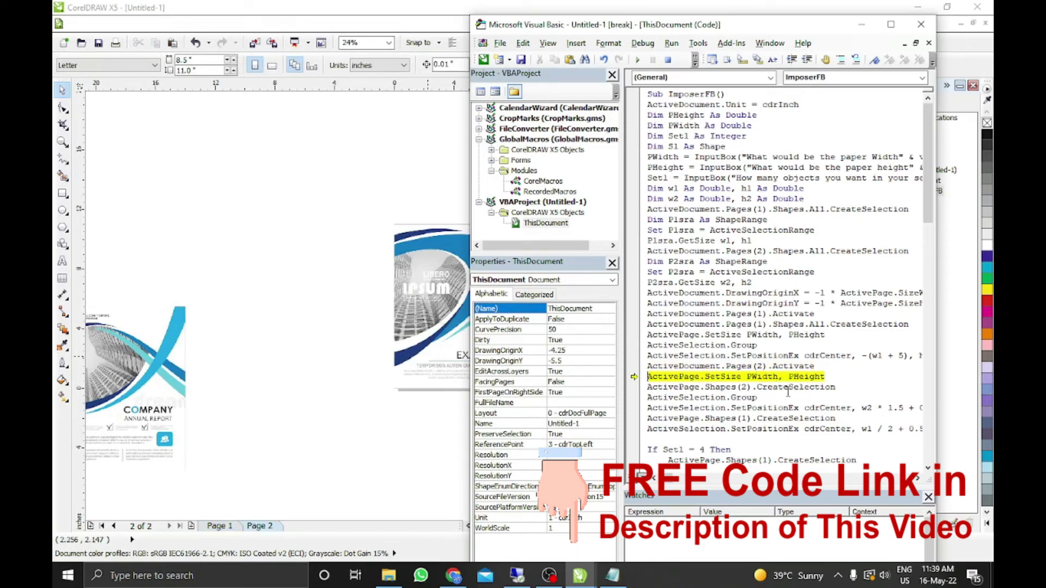
Step the macro to resize page 2 to 18 × 23 inches, with the code window beside the page
key("F8")
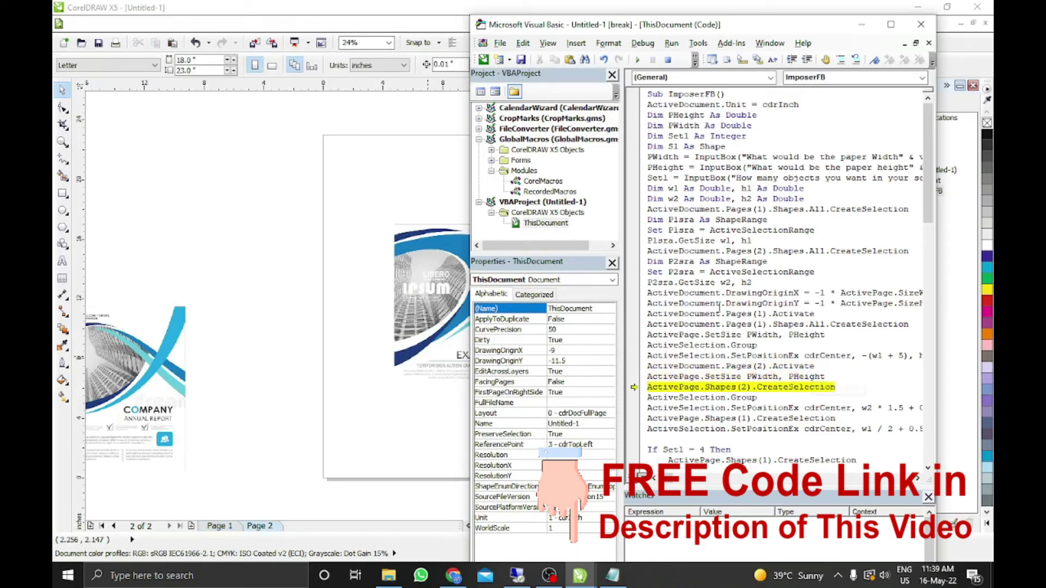
key("F8")
key("F8")
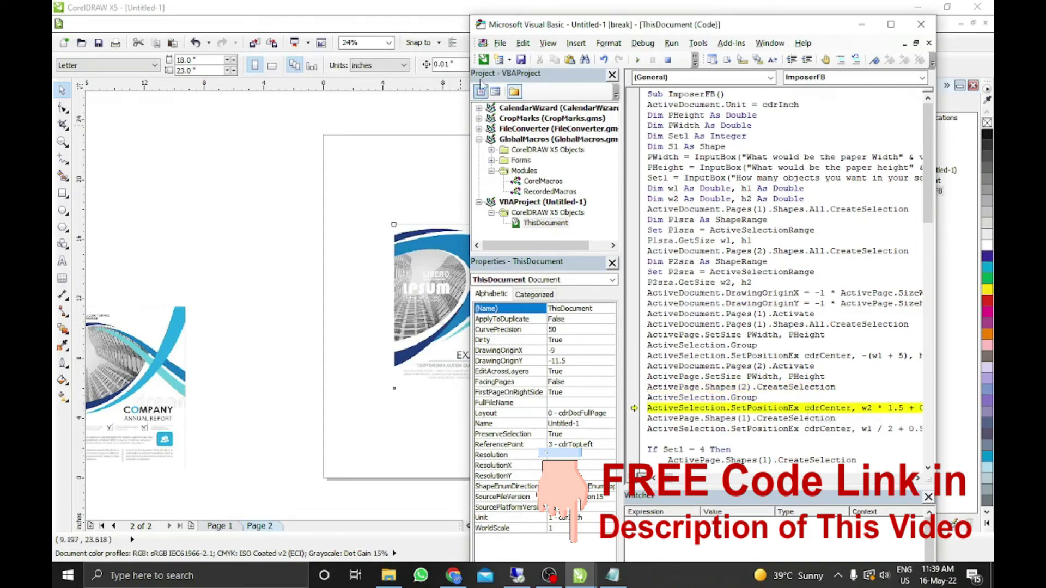
left_click_drag(547, 29, 657, 0)
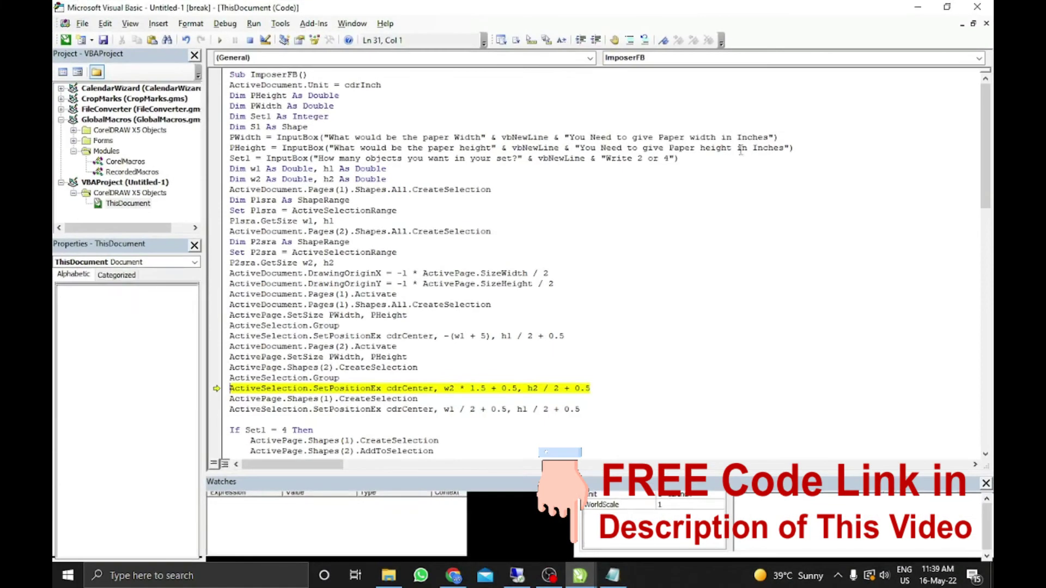
left_click_drag(545, 6, 789, 9)
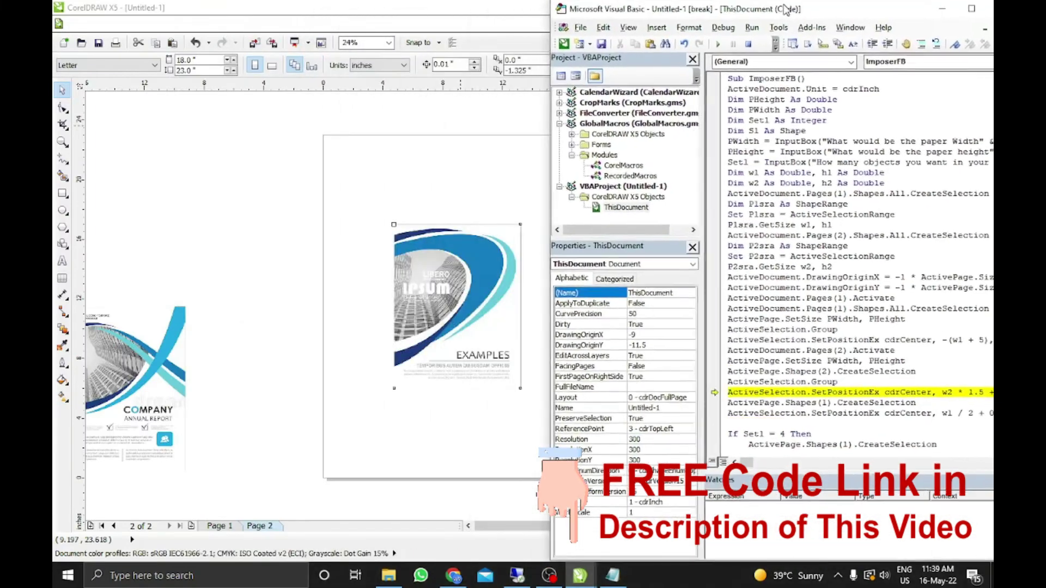
Step through SetPositionEx so the back and front covers sit side by side
key("F8")
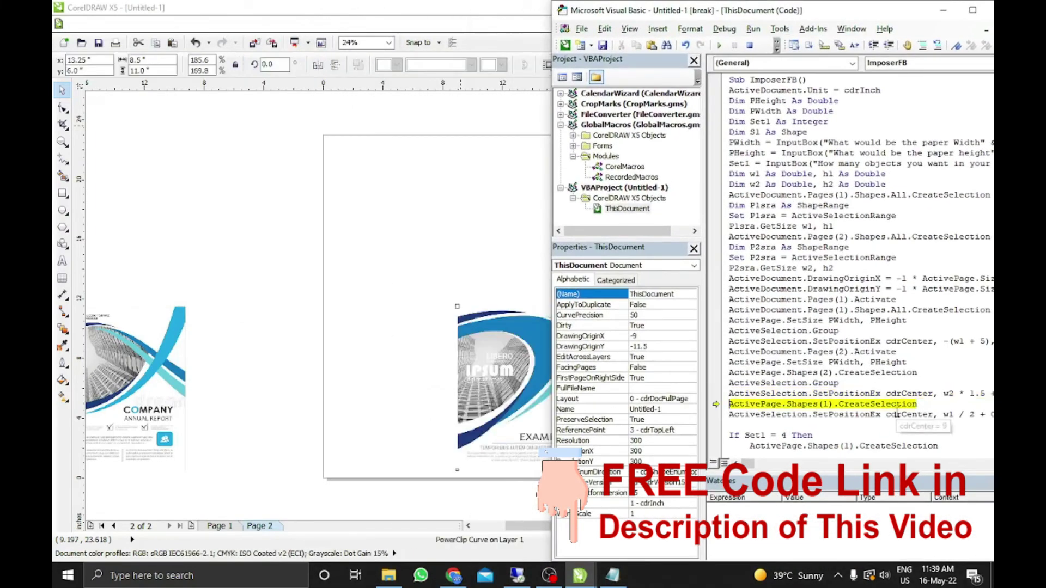
key("F8")
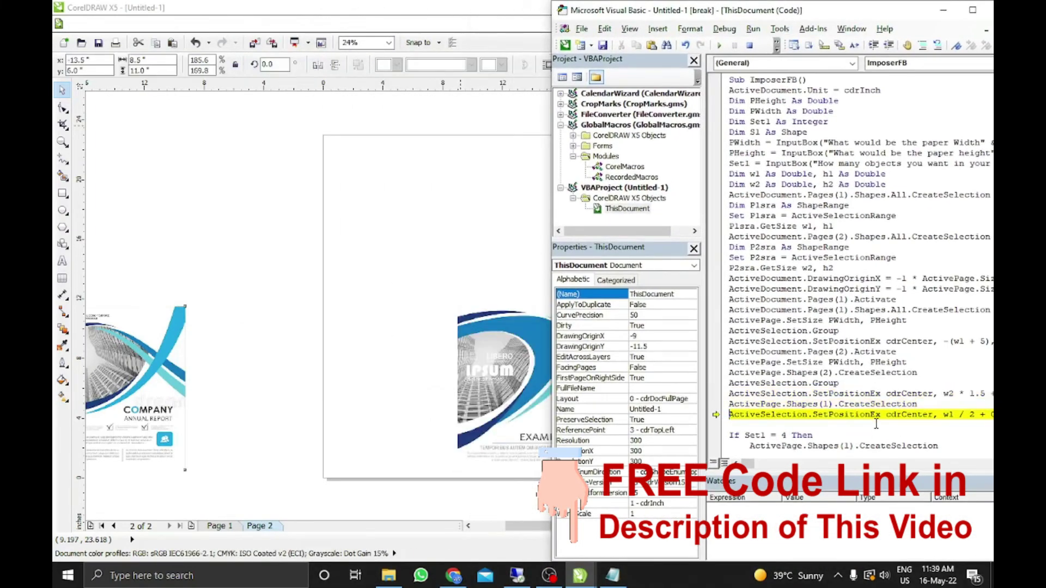
key("F8")
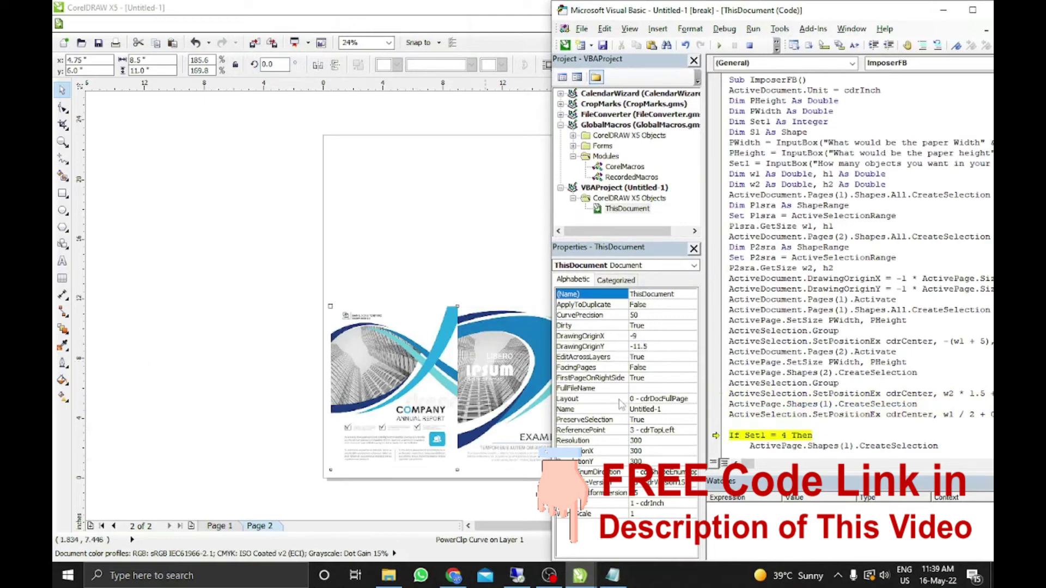
mouse_move(909, 415)
mouse_move(748, 438)
Step the set-of-4 block to duplicate both covers, rotate them 180°, and draw the first cut line
key("F8")
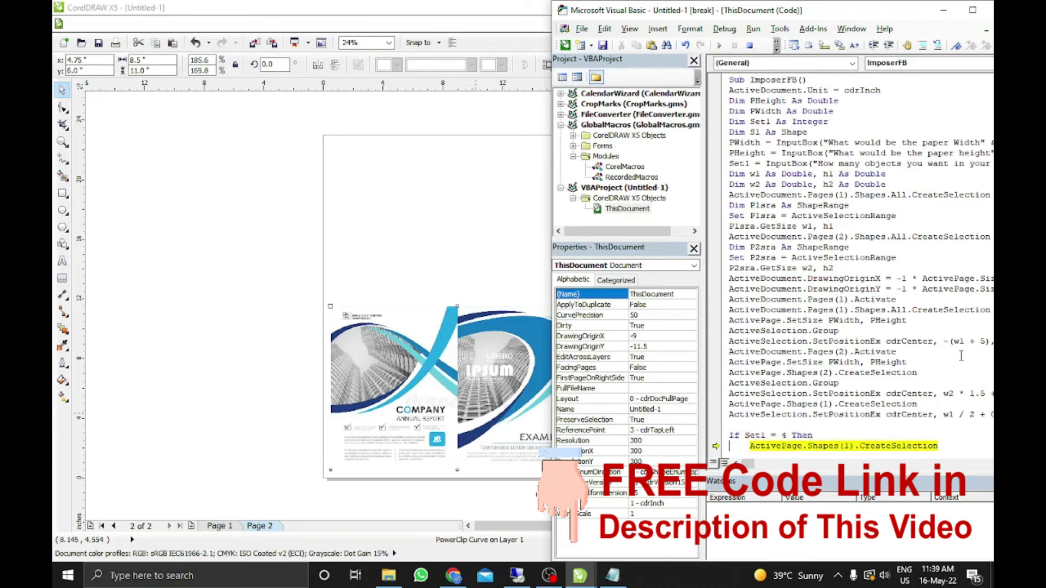
key("F8")
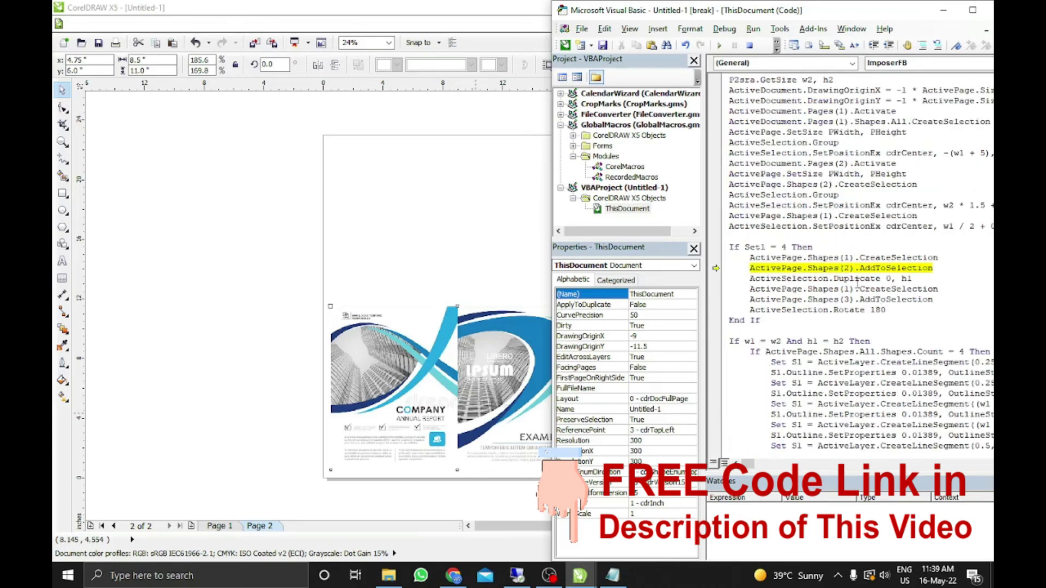
key("F8")
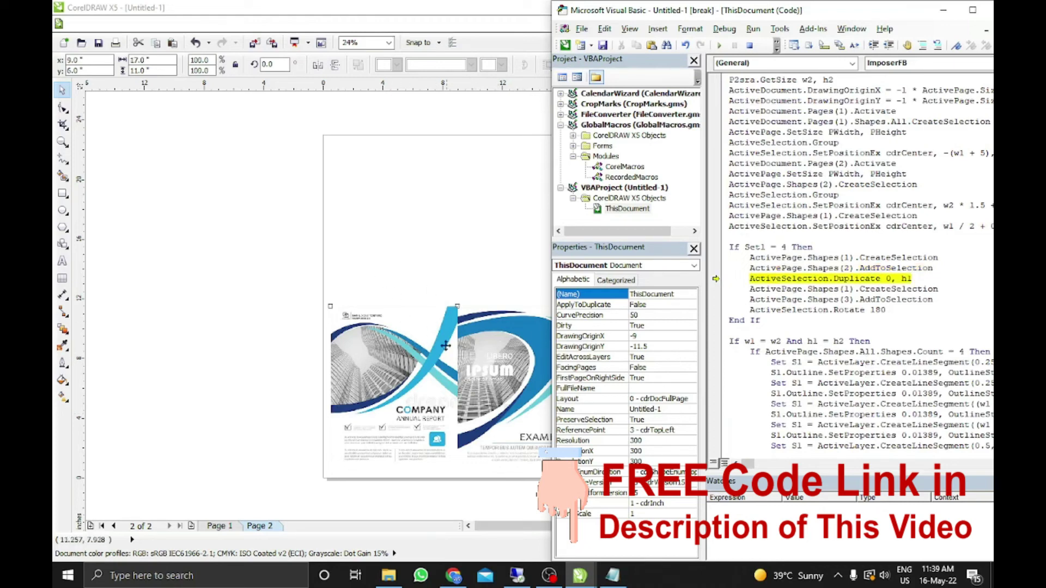
key("F8")
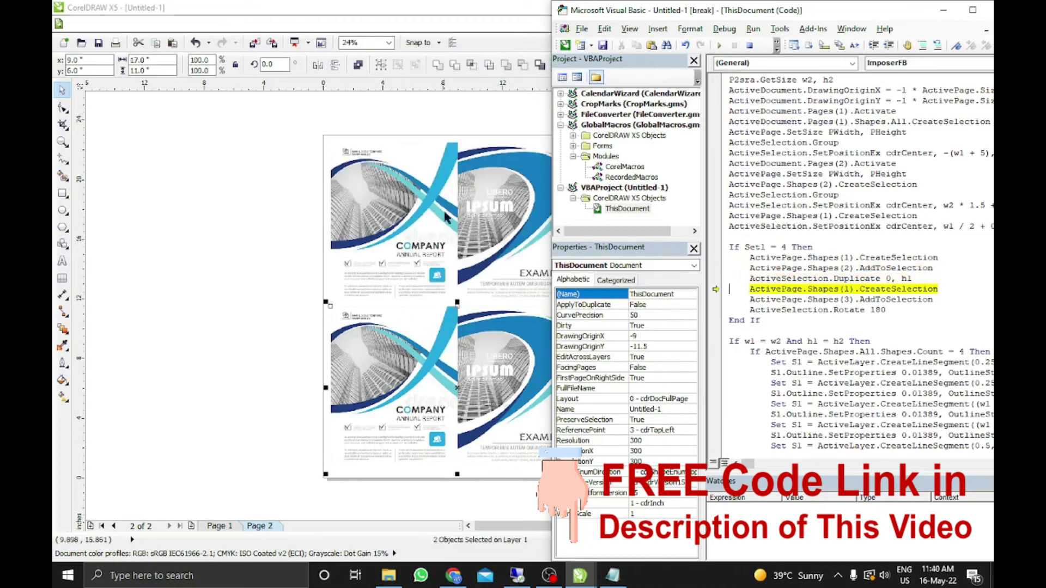
key("F8")
key("F8")
key("F8")
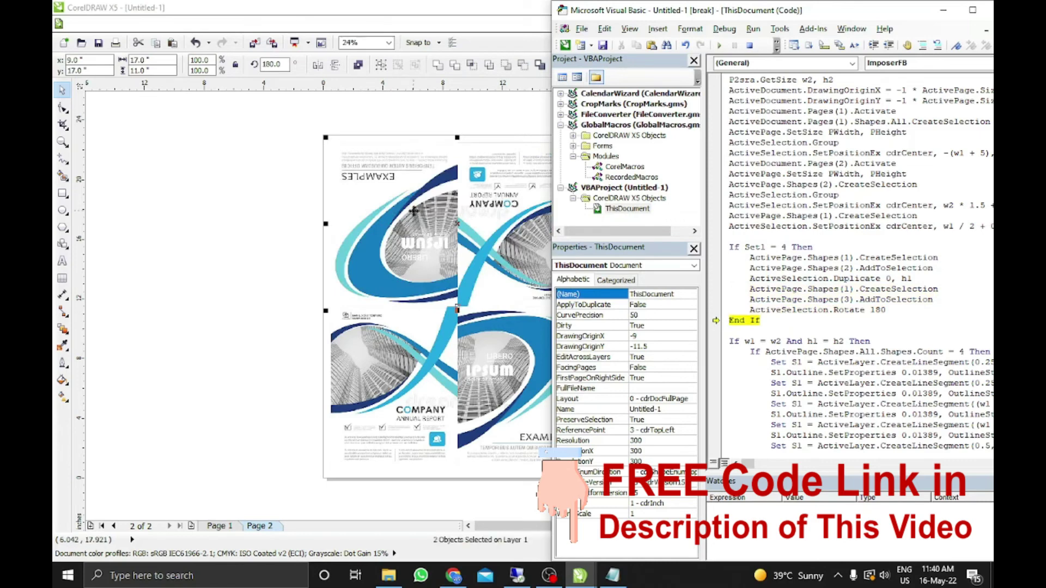
key("F8")
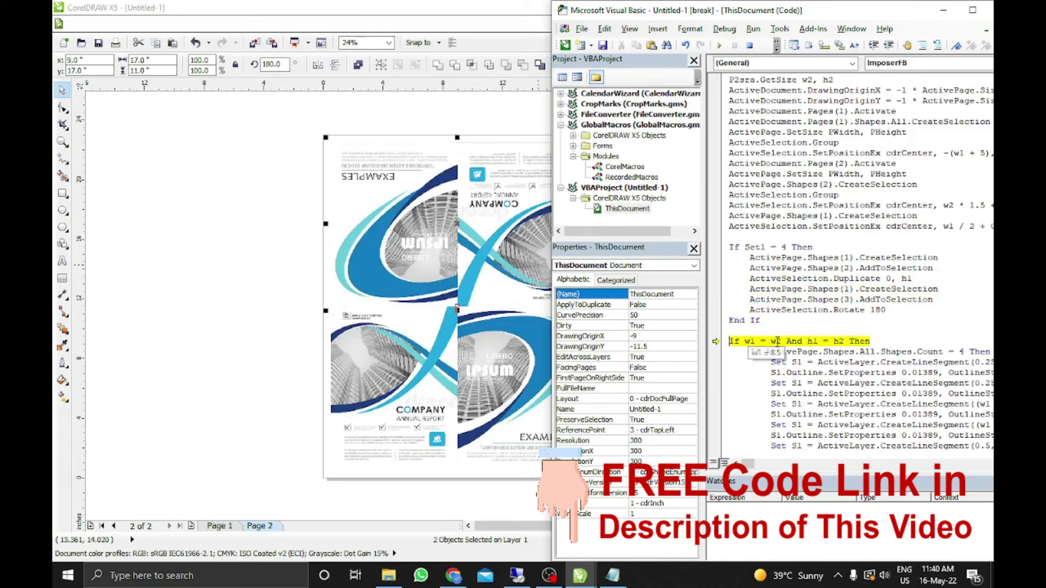
mouse_move(778, 342)
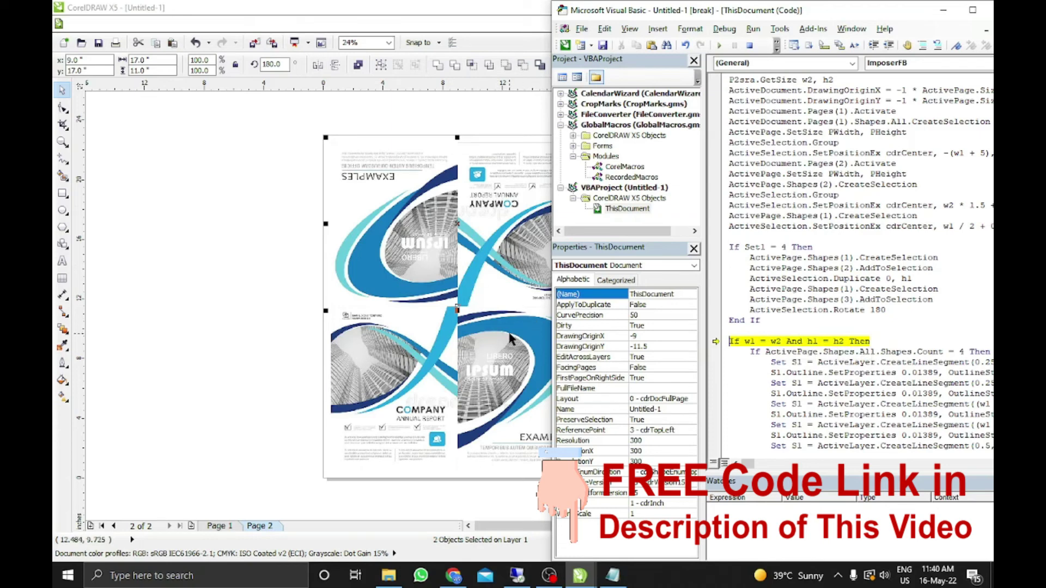
key("F8")
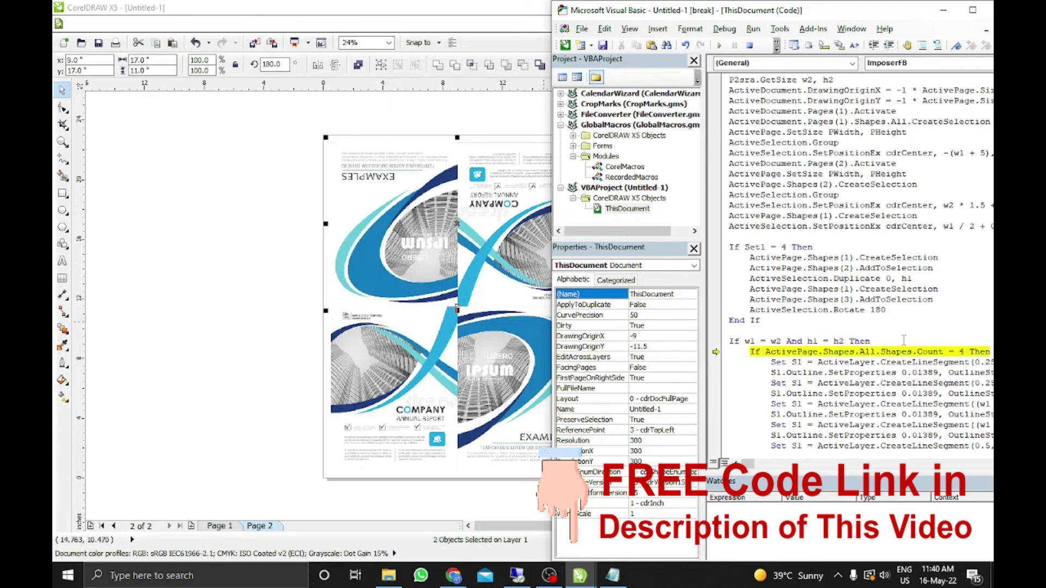
key("F8")
key("F8")
Step through the remaining cutting-mark lines and the deletion of the empty first page
key("F8")
key("F8")
key("F8")
key("F8")
key("F8")
key("F8")
key("F8")
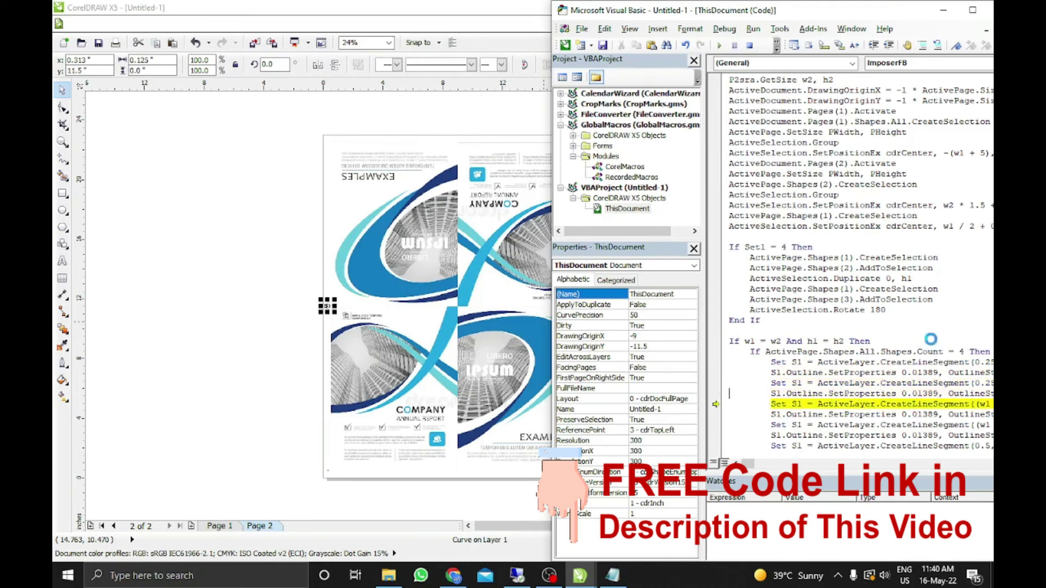
key("F8")
key("F8")
key("F8")
key("F8")
key("F8")
key("F8")
key("F8")
key("F8")
key("F8")
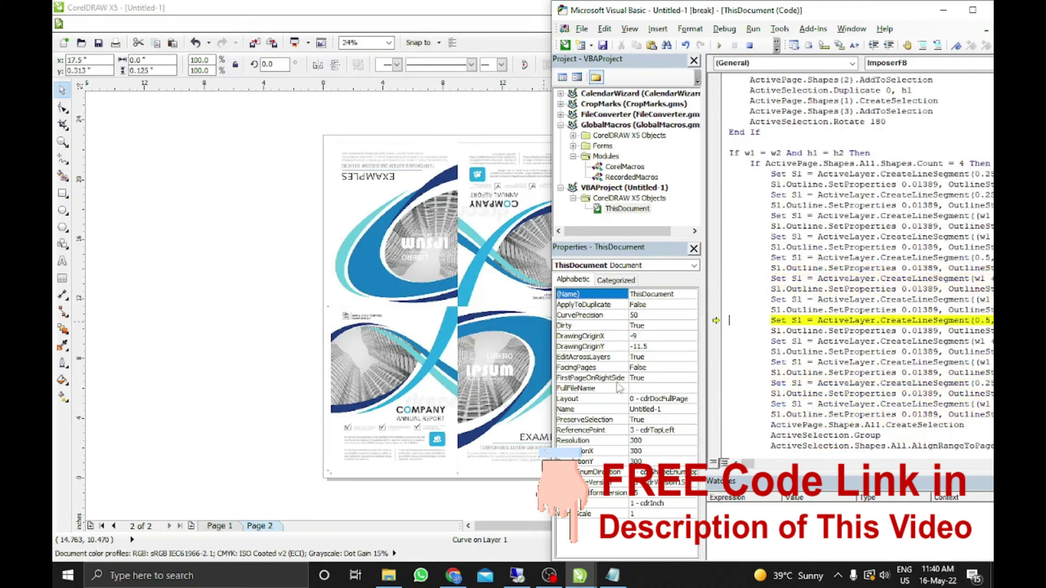
key("F8")
key("F8")
key("F8")
key("F8")
key("F8")
key("F8")
key("F8")
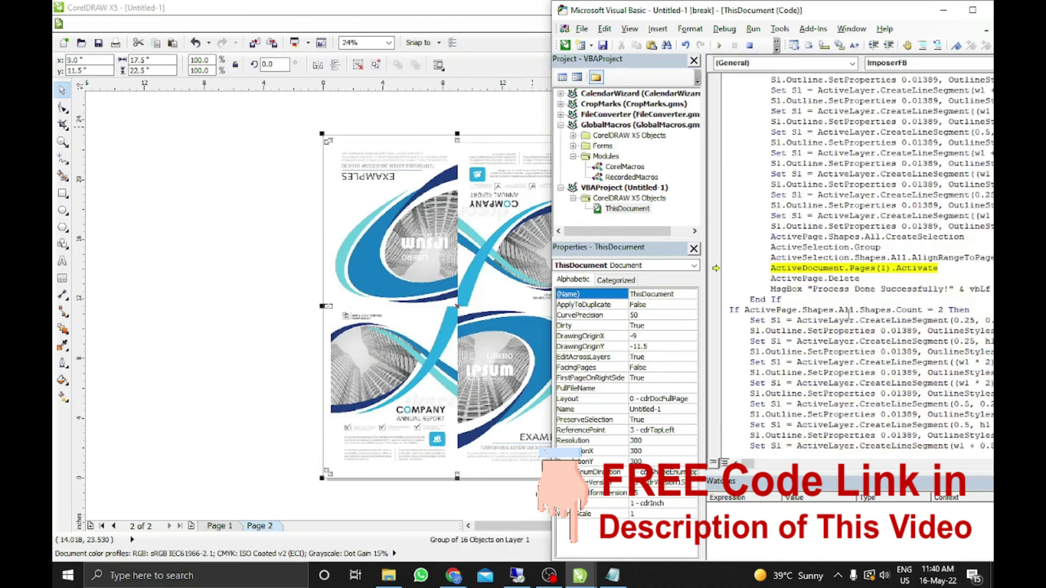
key("F8")
key("F8")
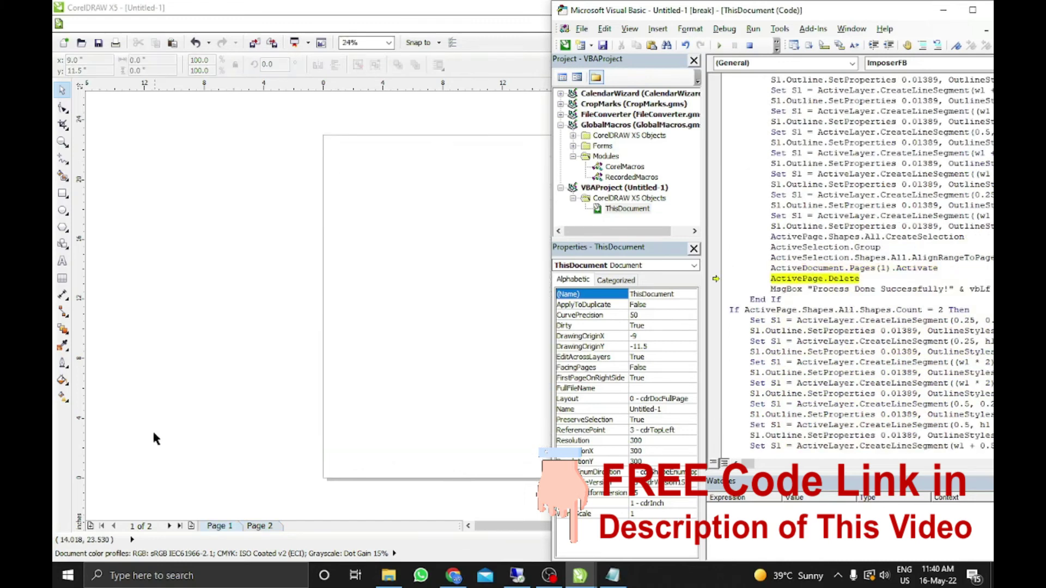
key("F8")
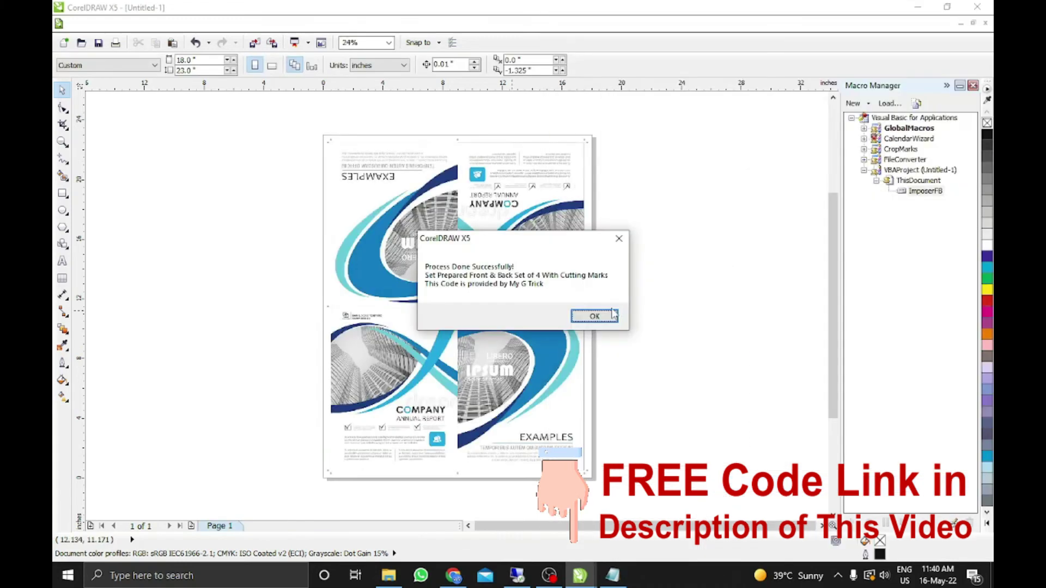
Dismiss the Process Done message, run the macro to the end, and select the four-up group
left_click(604, 316)
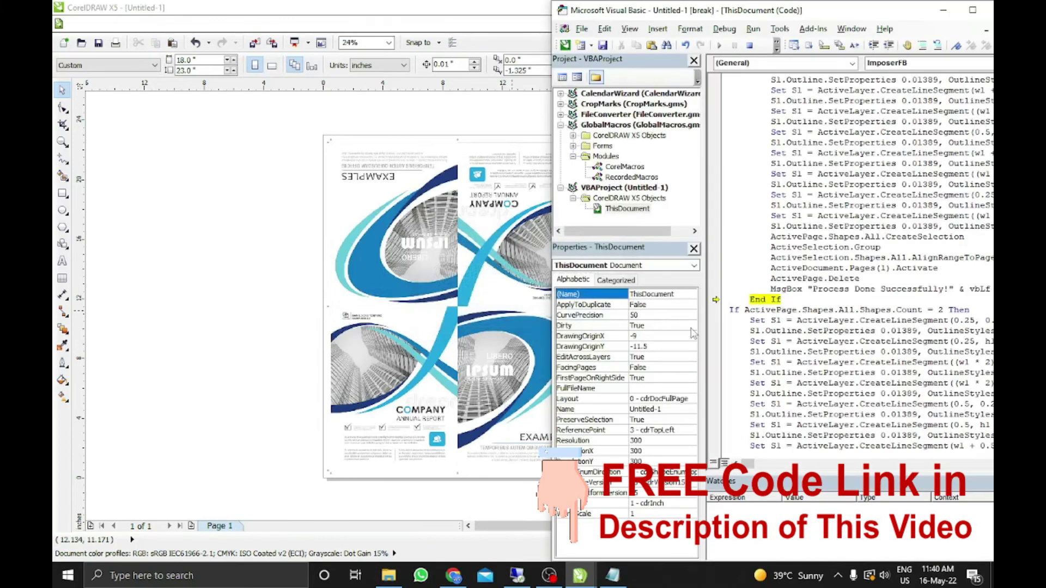
key("F8")
key("F8")
key("F8")
key("F8")
key("F8")
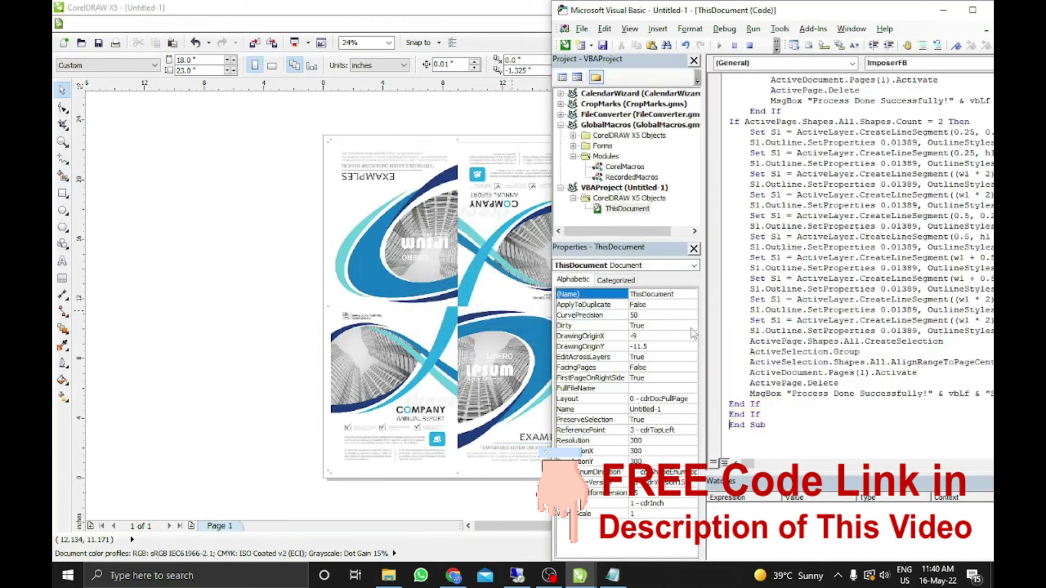
left_click(230, 239)
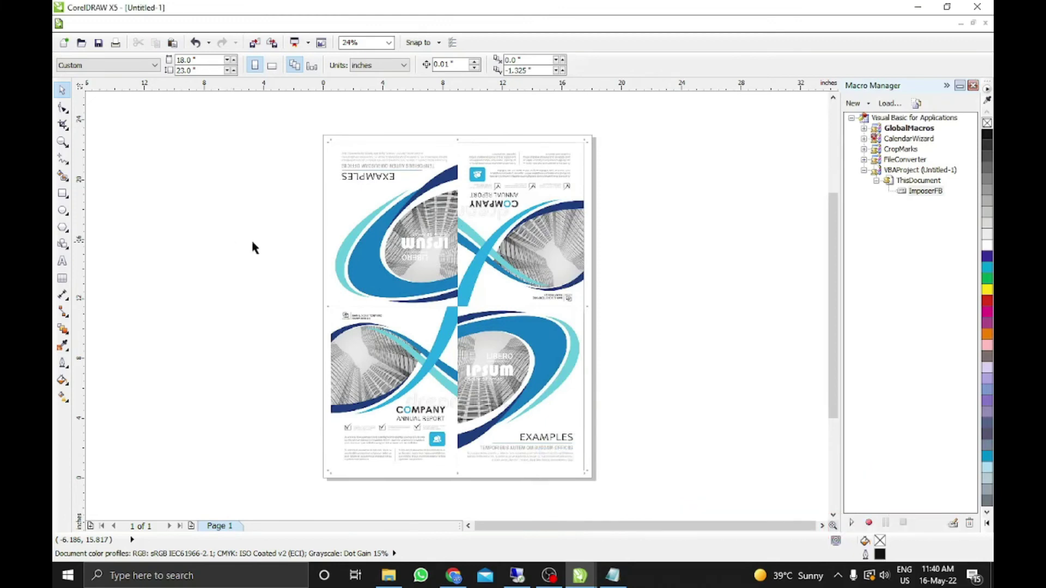
left_click(479, 219)
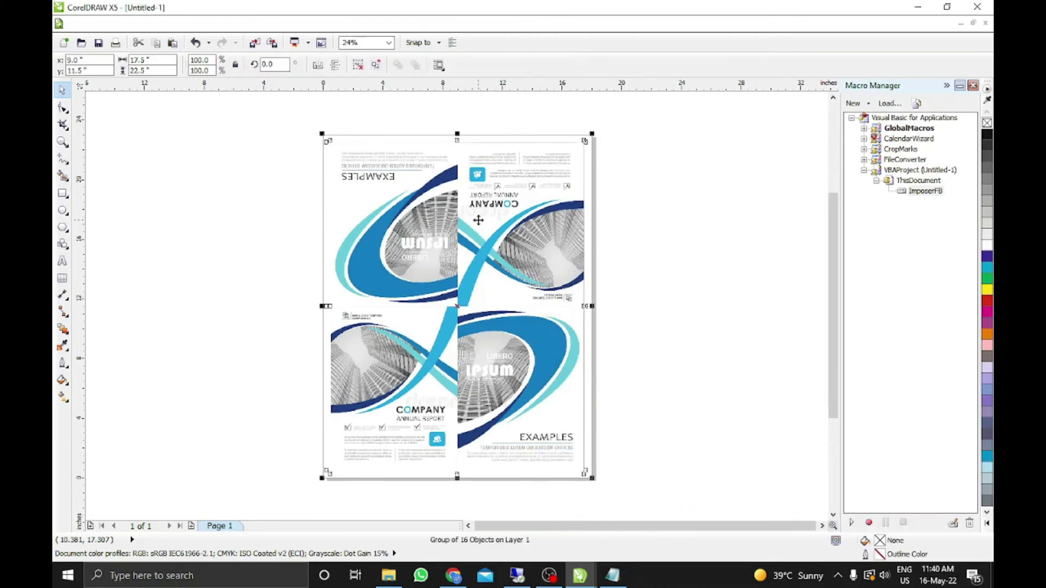
key("F4")
left_click(731, 224)
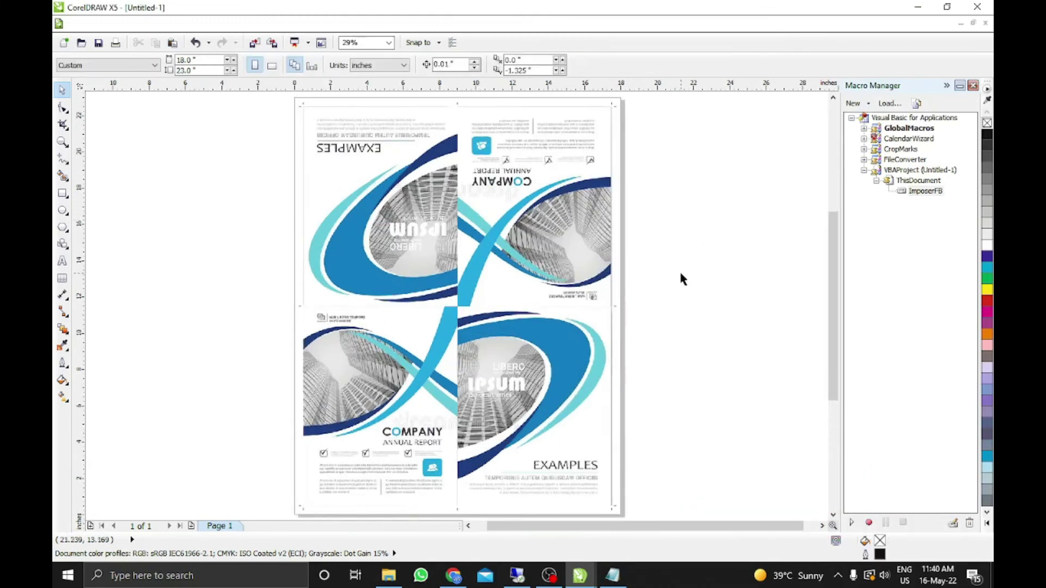
left_click(533, 240)
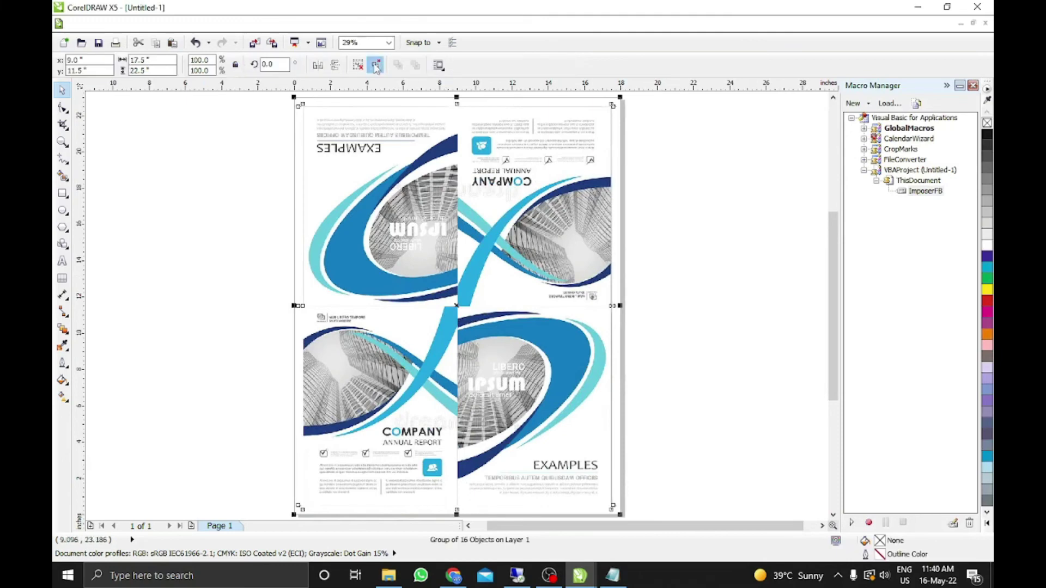
left_click(157, 217)
scroll(678, 339, "down", 1)
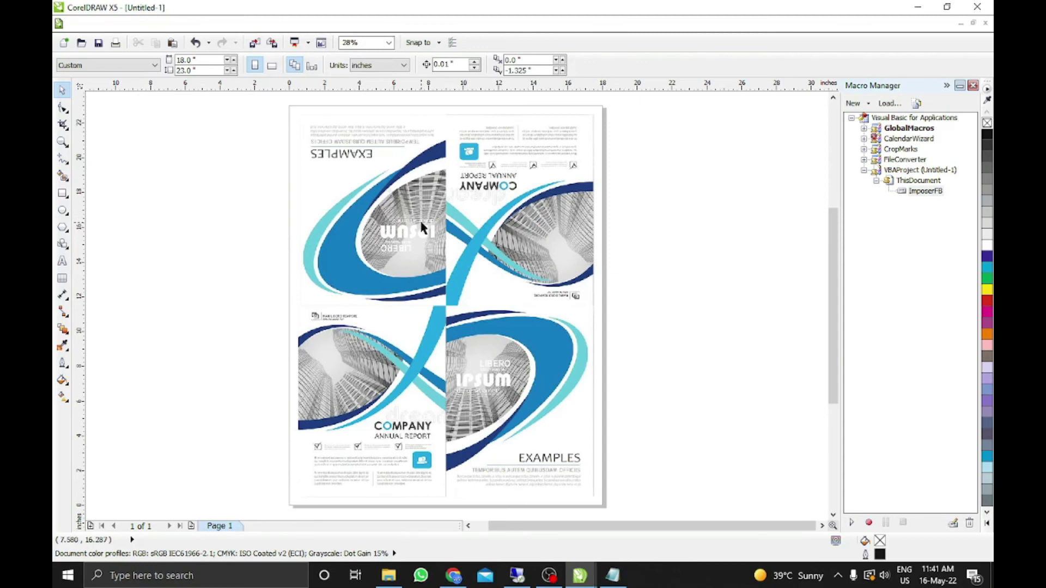
left_click(512, 229)
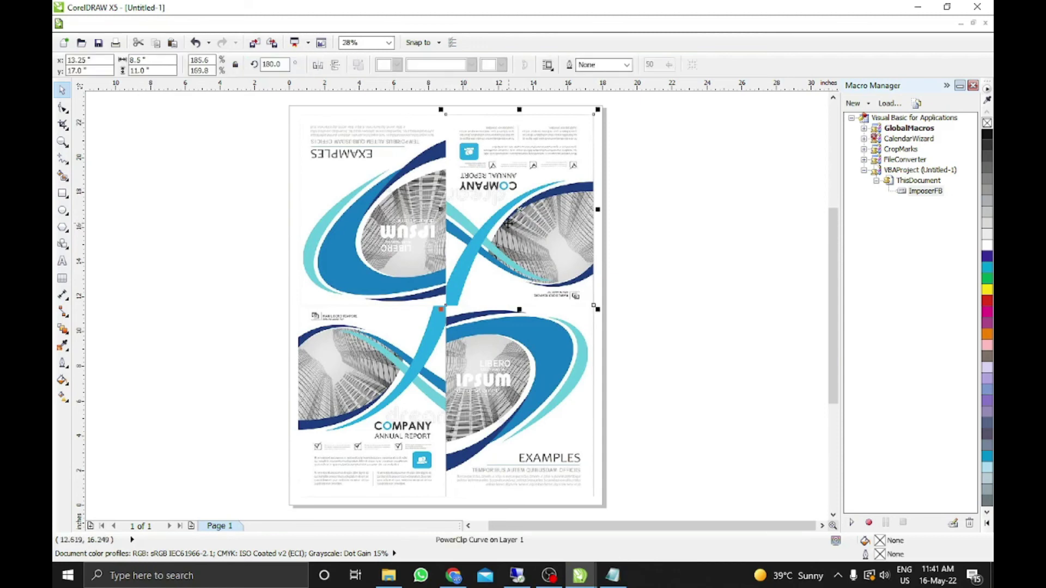
left_click(387, 207)
left_click(651, 168)
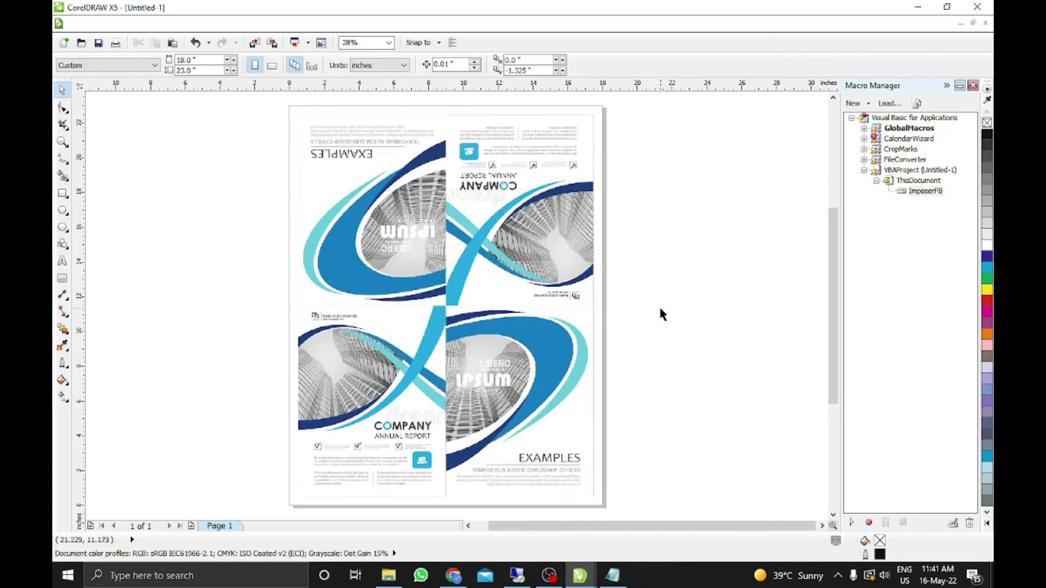
left_click(513, 373)
left_click(376, 357, "shift")
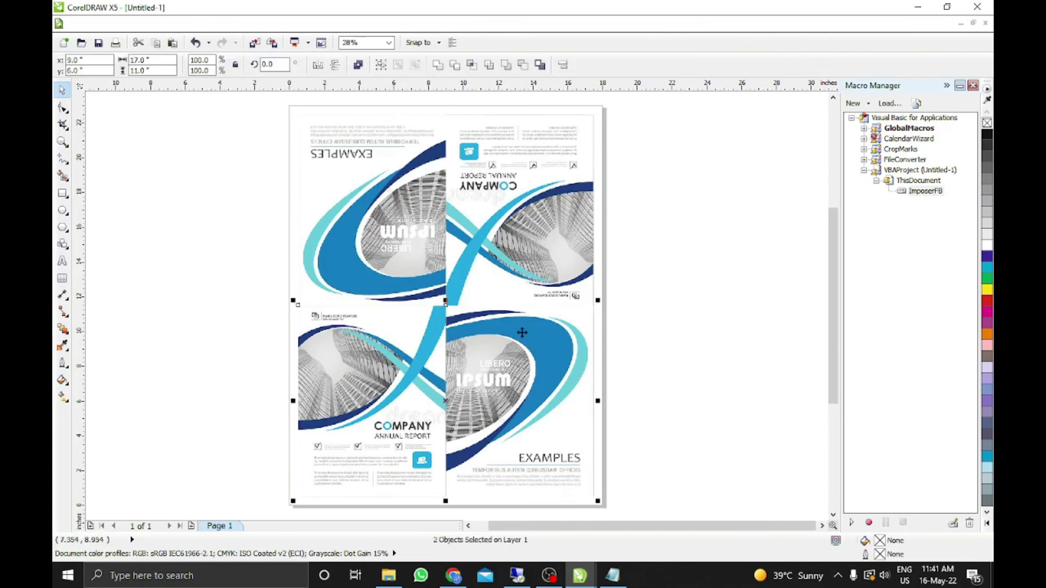